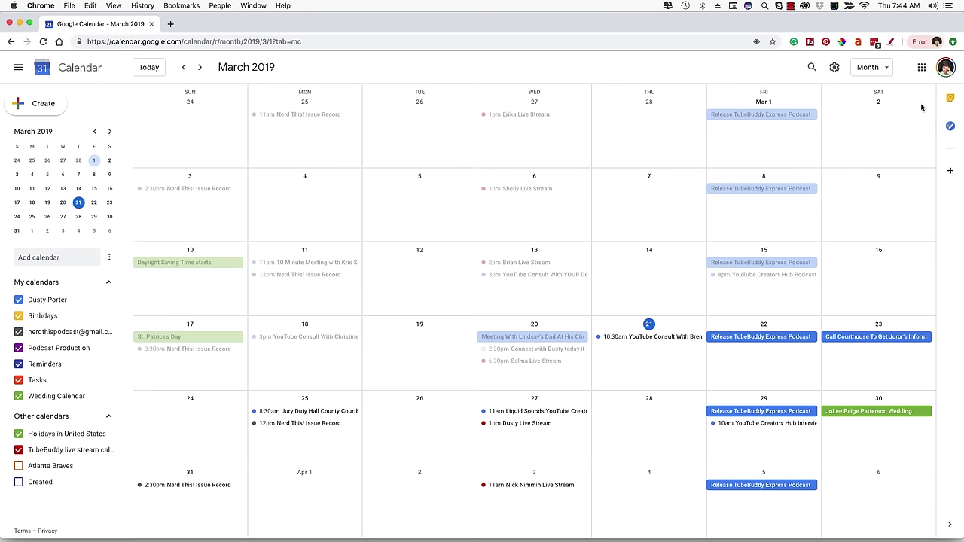
Step: View the list of Google apps, and page the mini calendar one month ahead and back
click(923, 67)
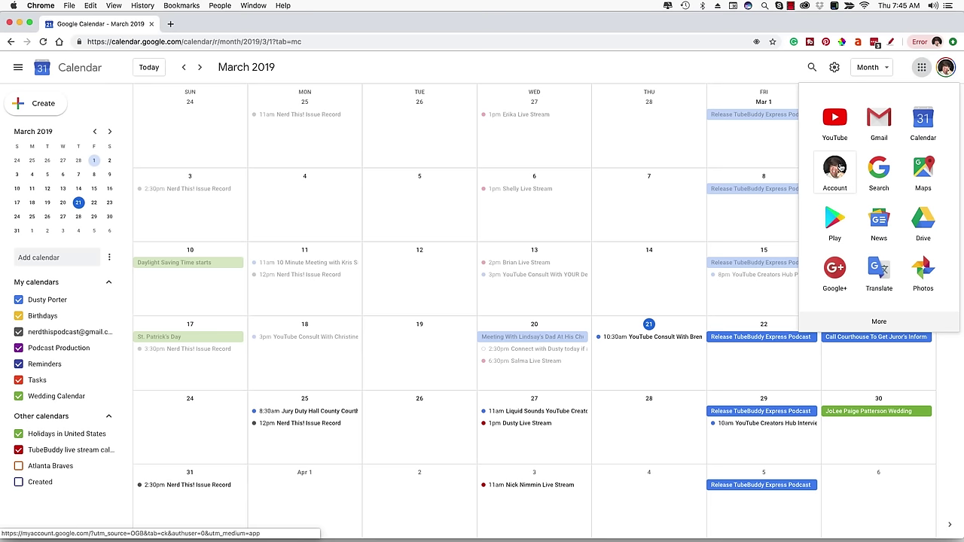
click(922, 67)
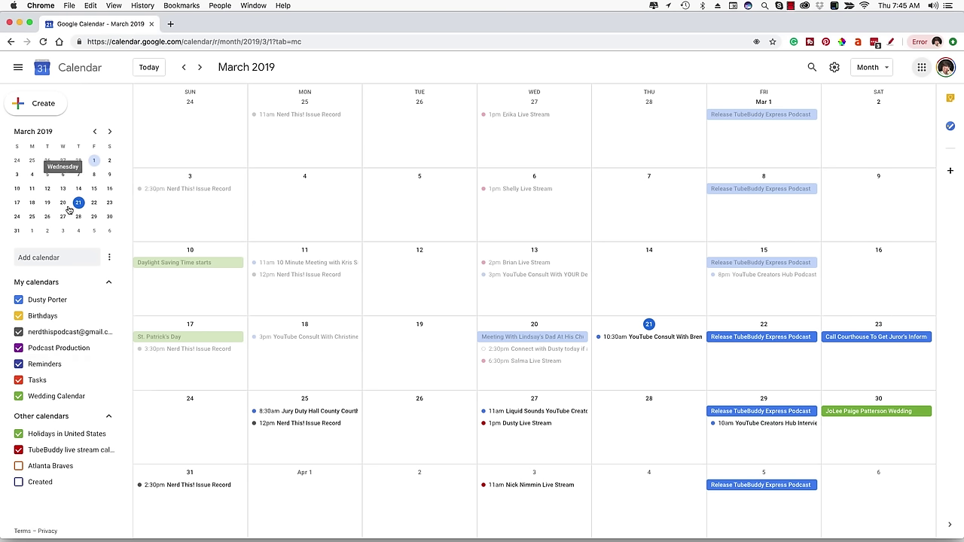
click(110, 133)
click(95, 132)
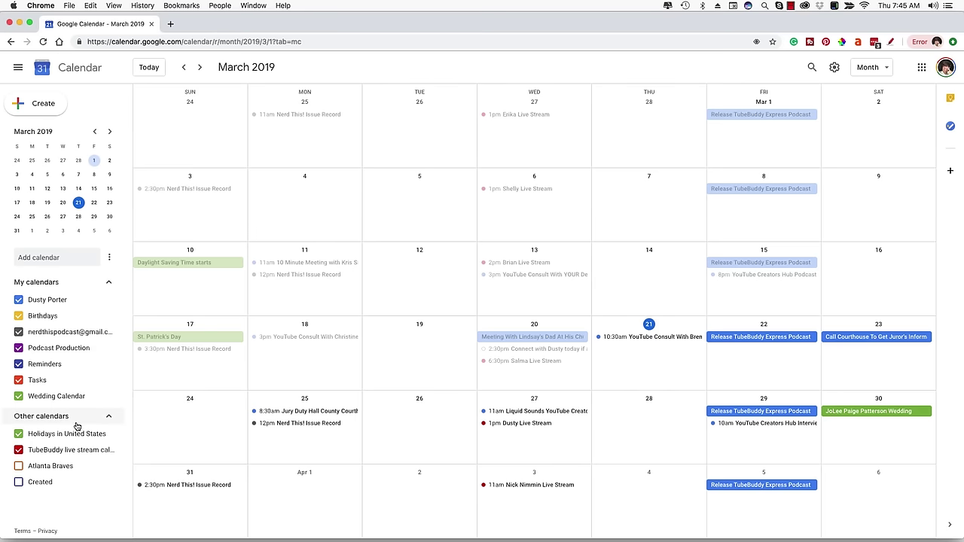
Step: Collapse and re-expand the My calendars list, and toggle the visibility of the primary calendar and Wedding Calendar off and on
click(109, 283)
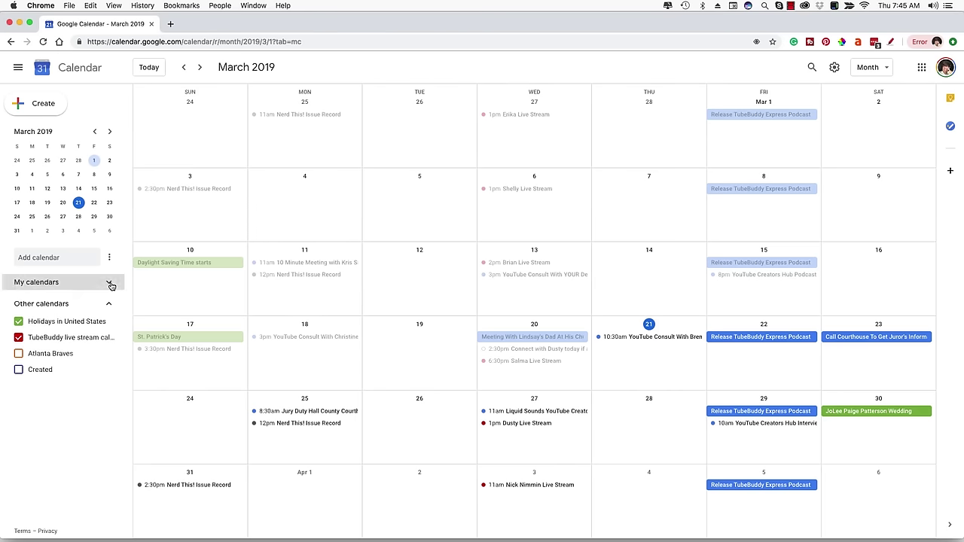
click(110, 284)
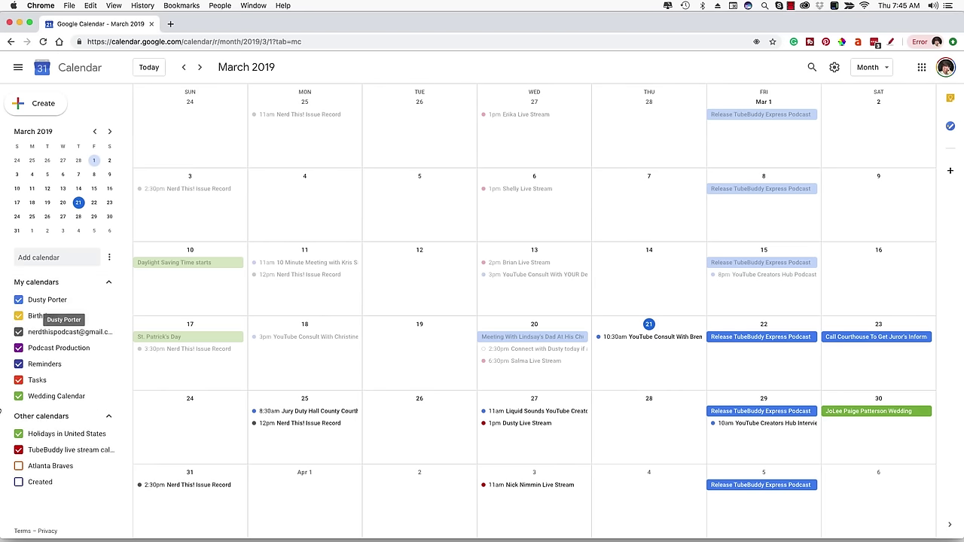
click(19, 300)
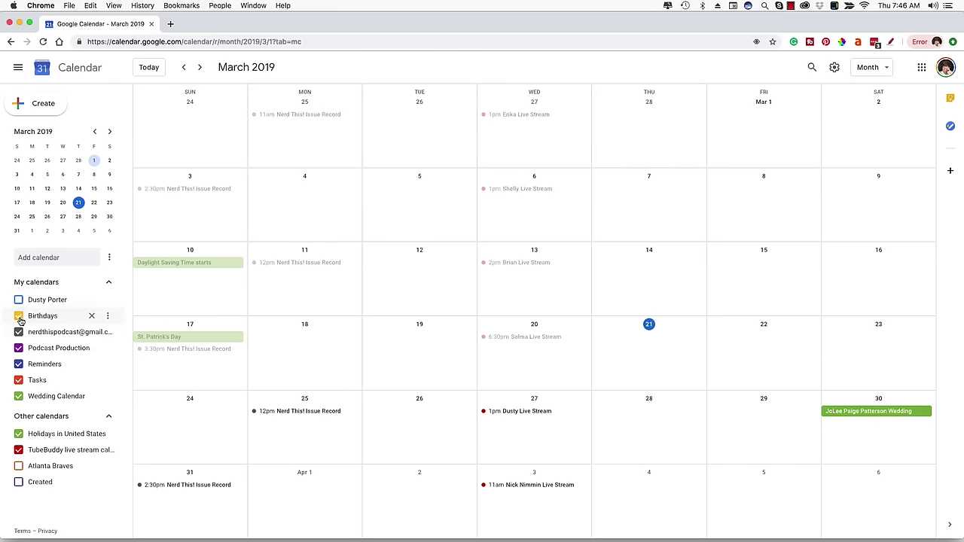
click(19, 300)
click(19, 316)
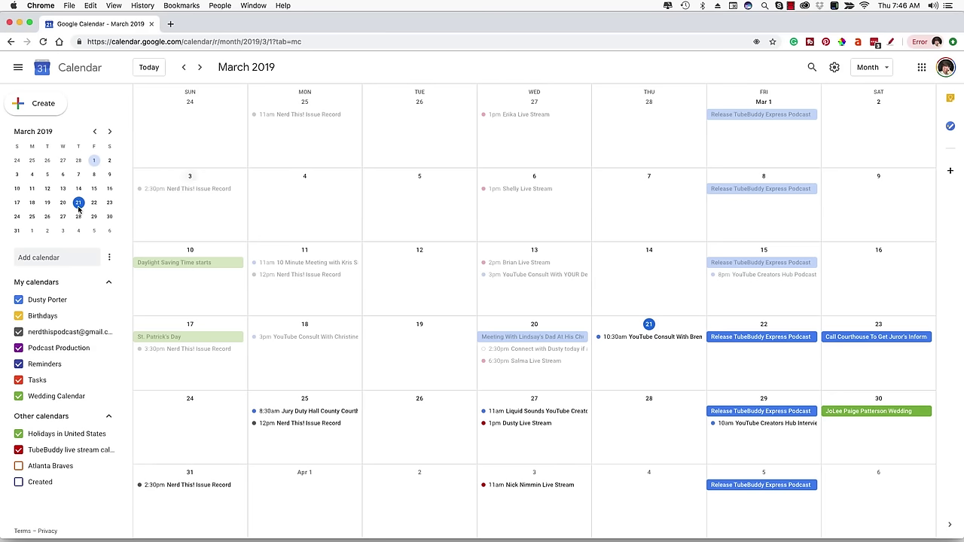
click(19, 300)
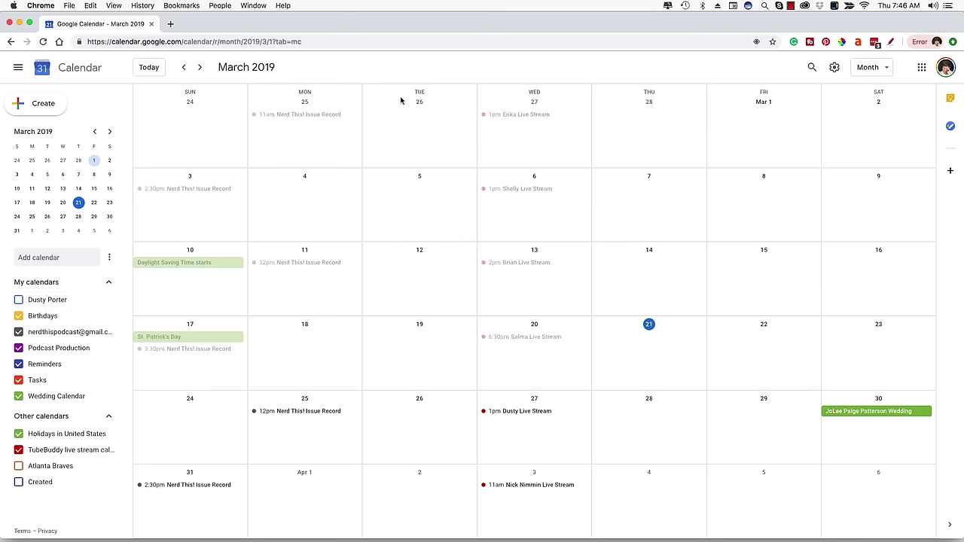
click(19, 300)
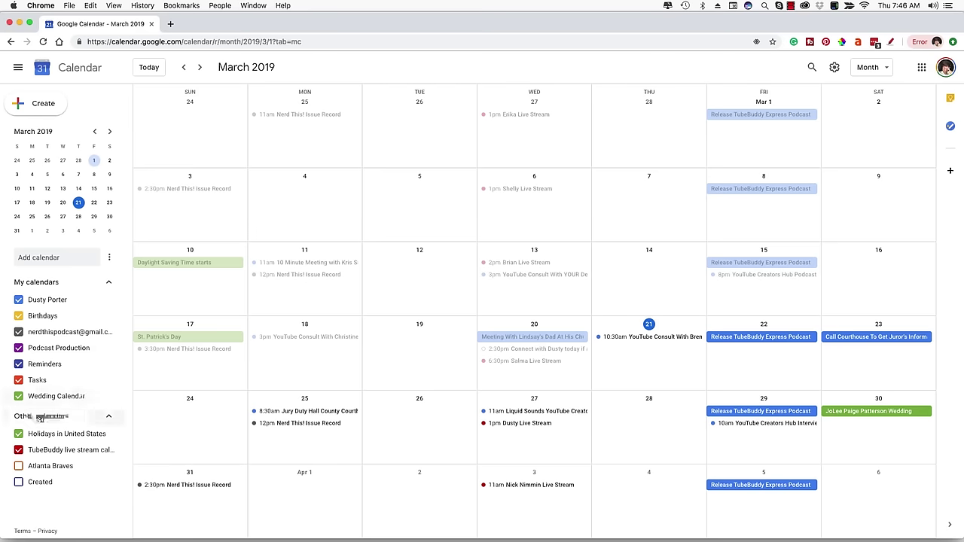
click(18, 397)
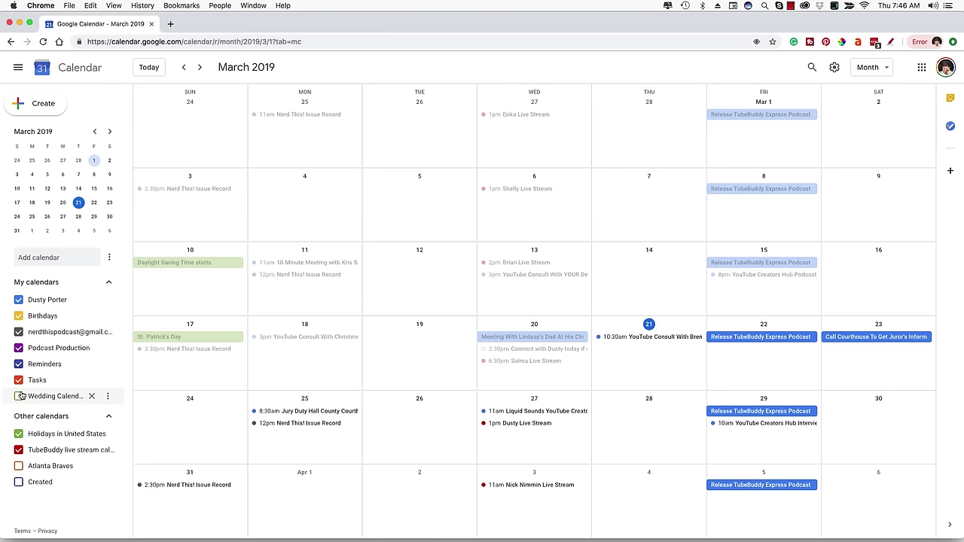
click(18, 396)
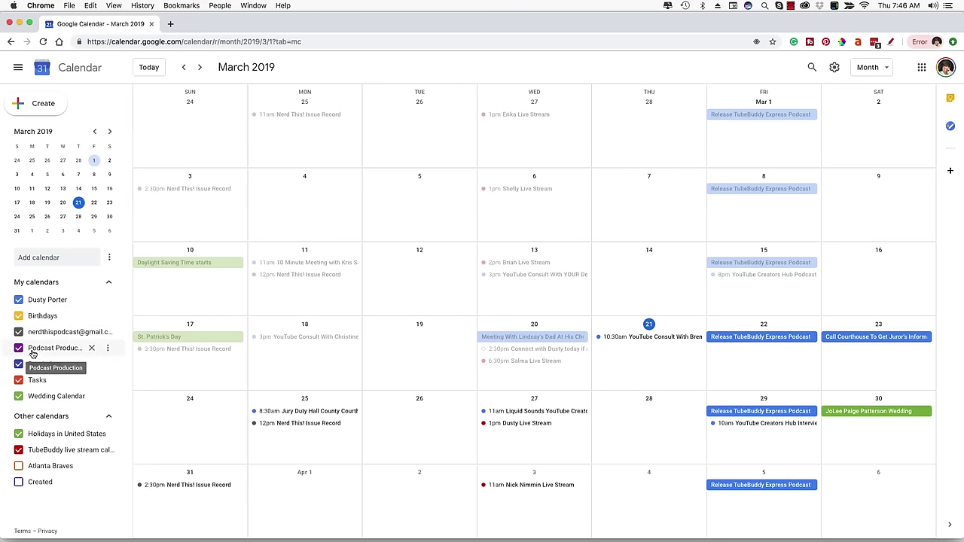
Step: Hide every calendar under My calendars except Wedding Calendar
click(18, 300)
click(18, 316)
click(19, 332)
click(19, 348)
click(19, 363)
click(19, 380)
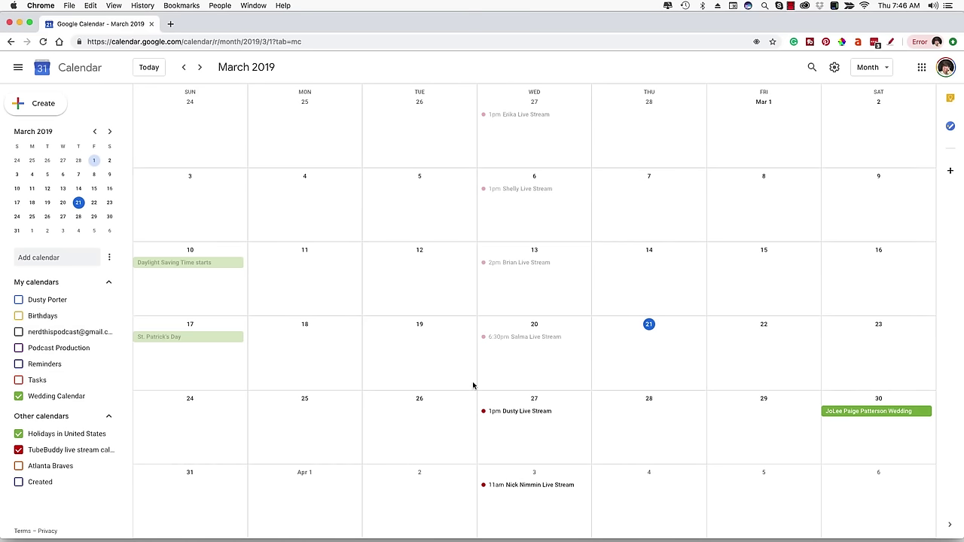
Step: Show all the hidden calendars under My calendars again, from the primary calendar down to Tasks
click(19, 300)
click(19, 316)
click(19, 332)
click(19, 348)
click(19, 364)
click(19, 380)
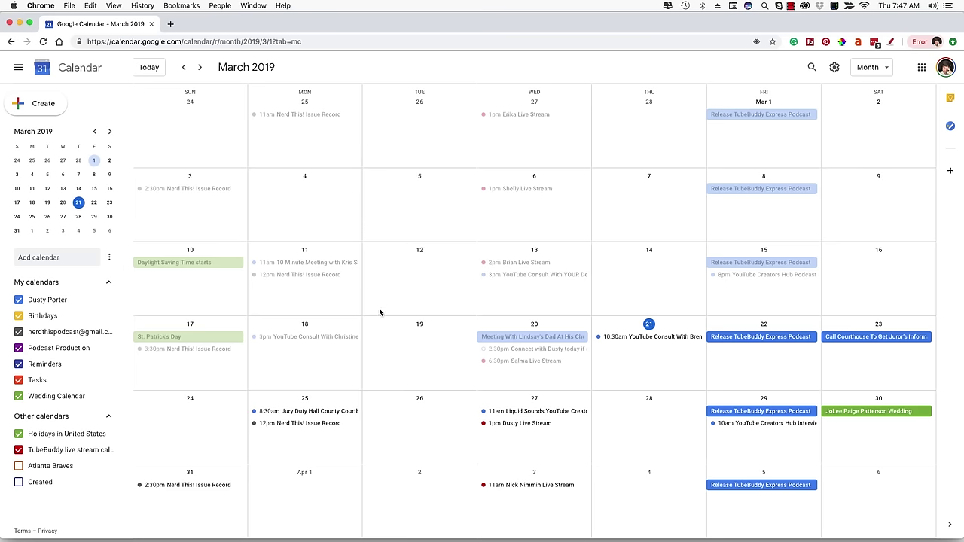
Step: Switch the calendar from the Month view to the Week view
click(869, 69)
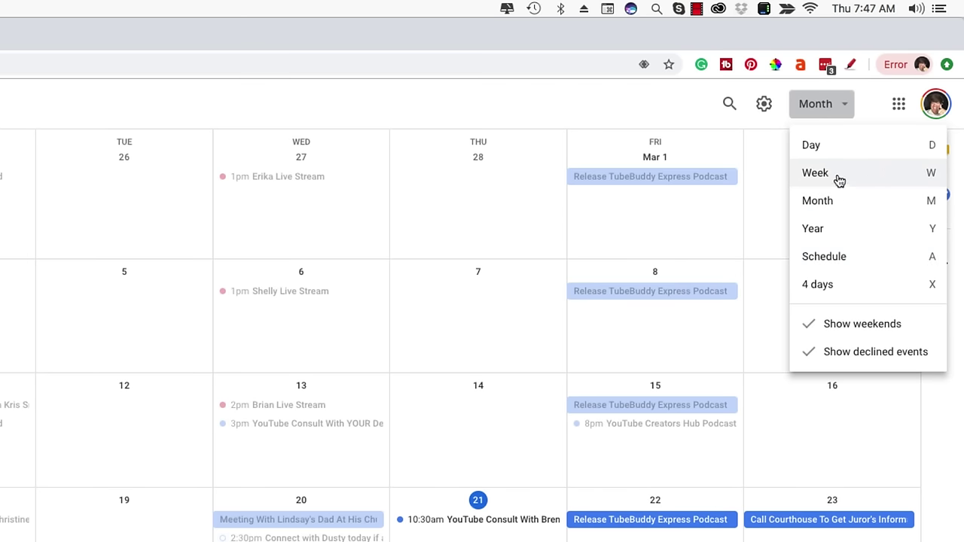
click(840, 178)
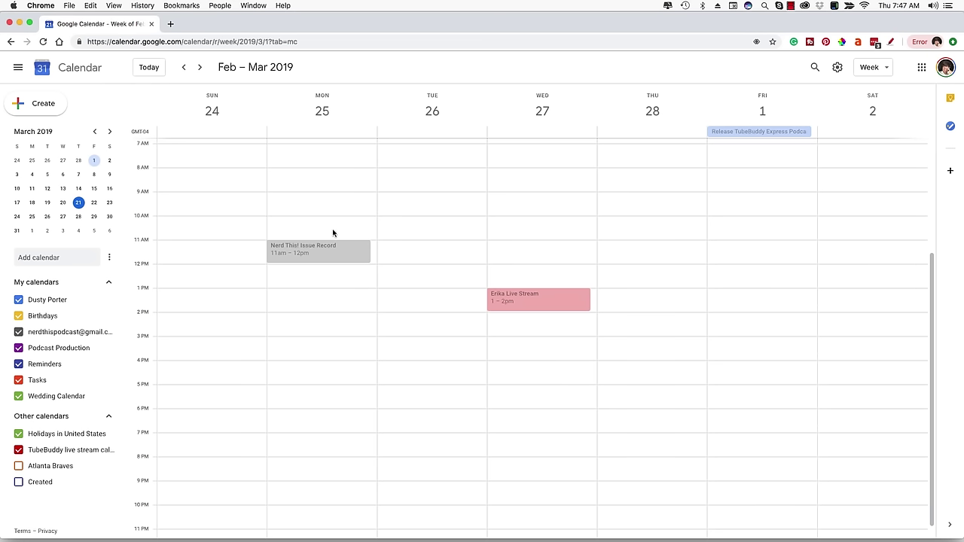
click(882, 73)
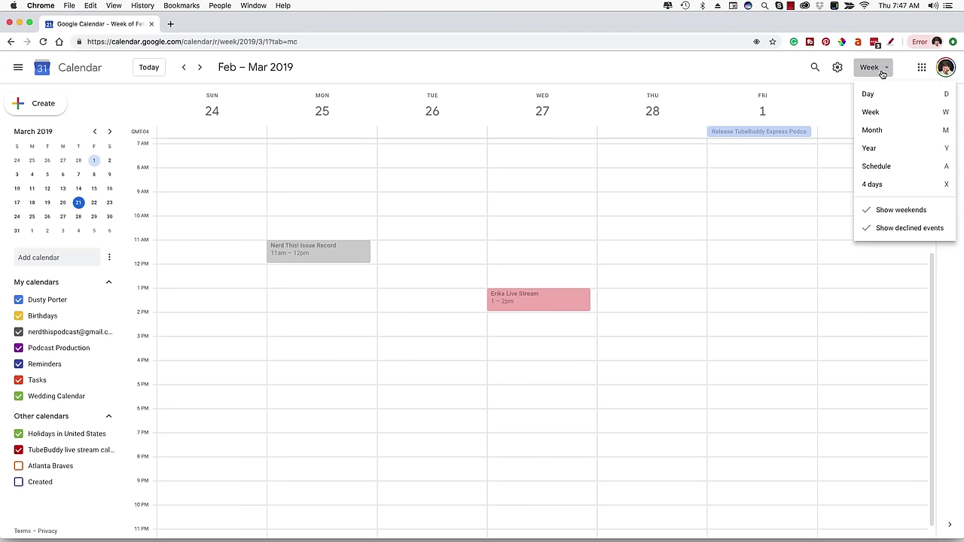
click(898, 113)
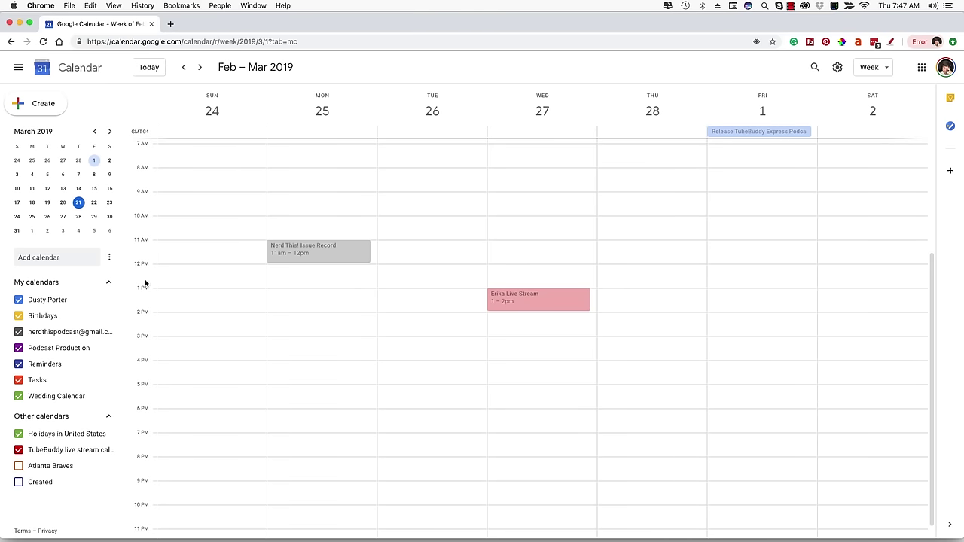
Step: Browse back one week and forward to the week of March 17–23, 2019
click(184, 68)
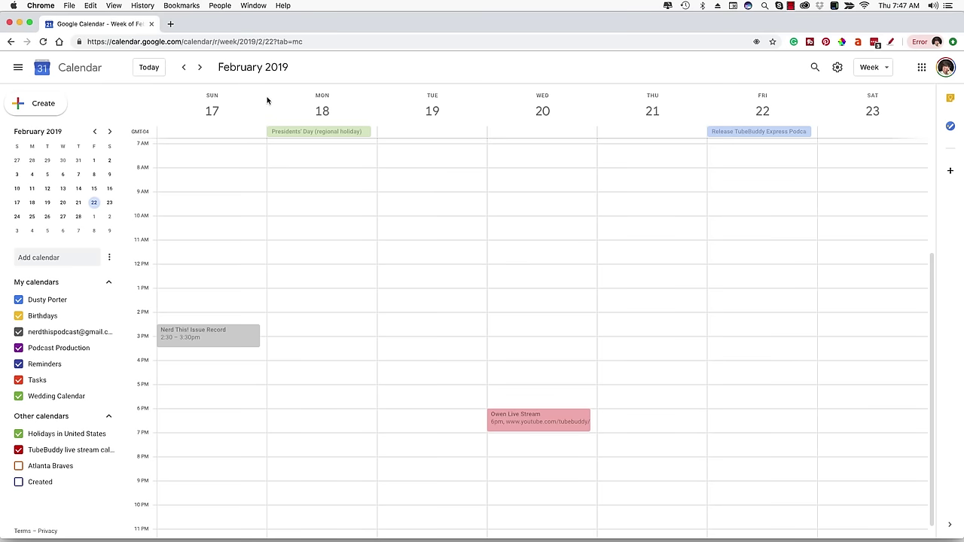
click(200, 68)
click(200, 69)
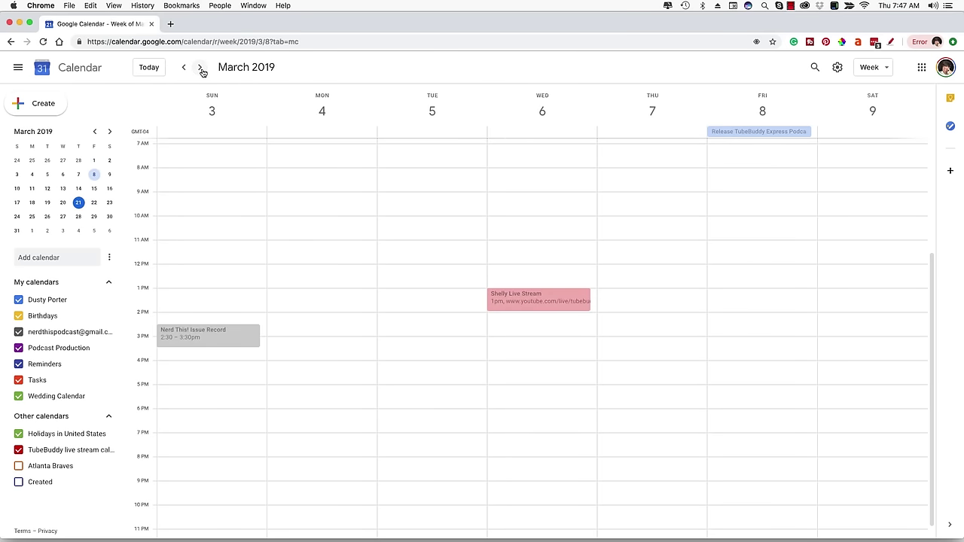
click(200, 69)
click(201, 68)
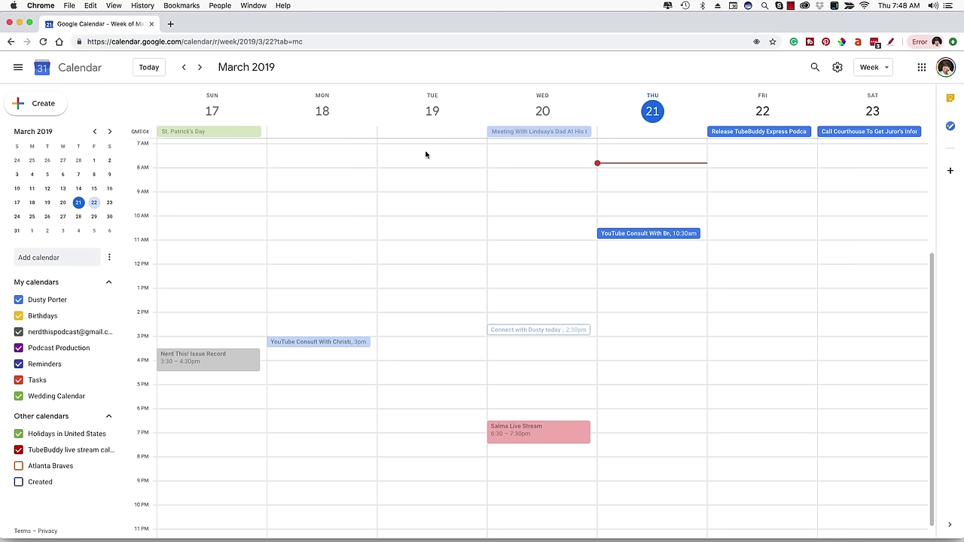
Step: Preview the calendar in the Day and Schedule views, and return it to the Month view
click(874, 68)
click(867, 94)
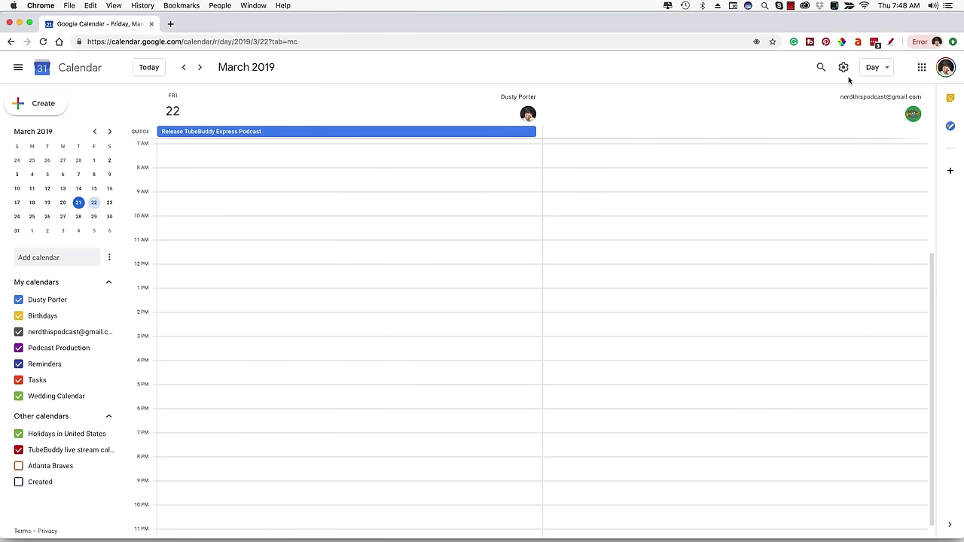
click(877, 68)
click(887, 167)
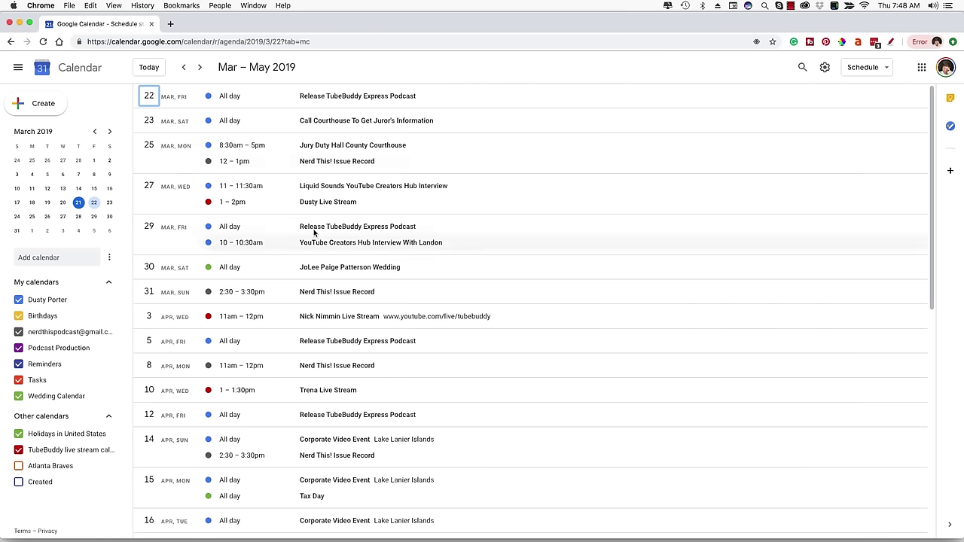
click(863, 68)
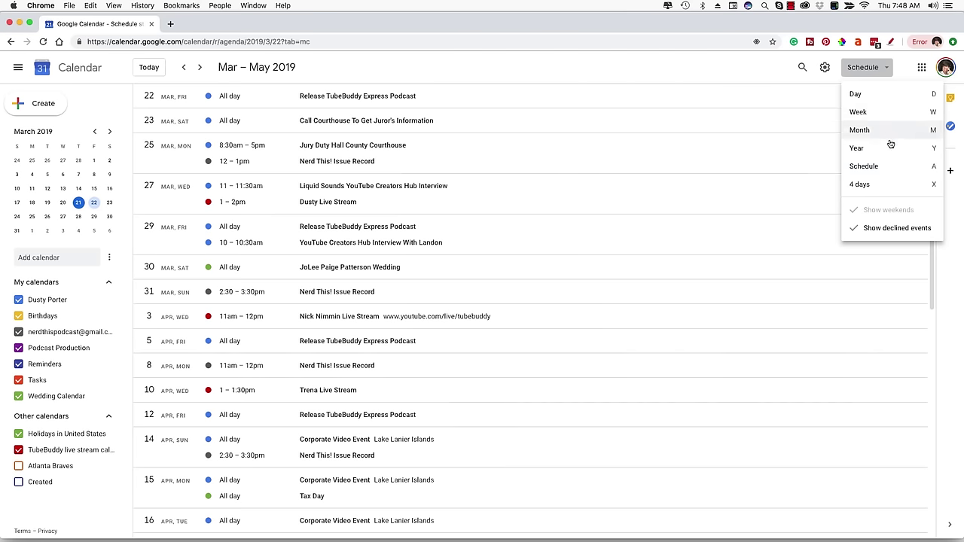
click(874, 130)
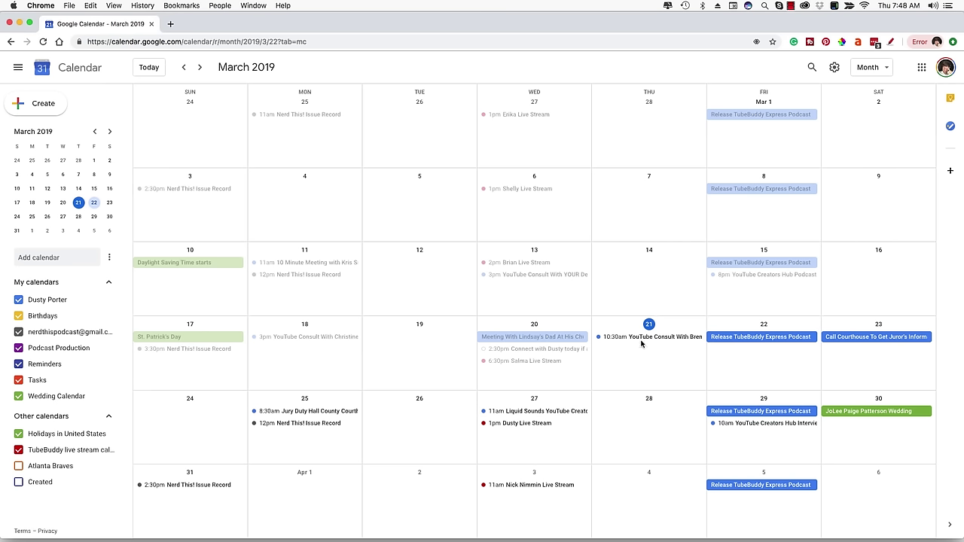
Step: Search the calendar for events containing a person's surname, and clear the search to return to the month grid
click(814, 71)
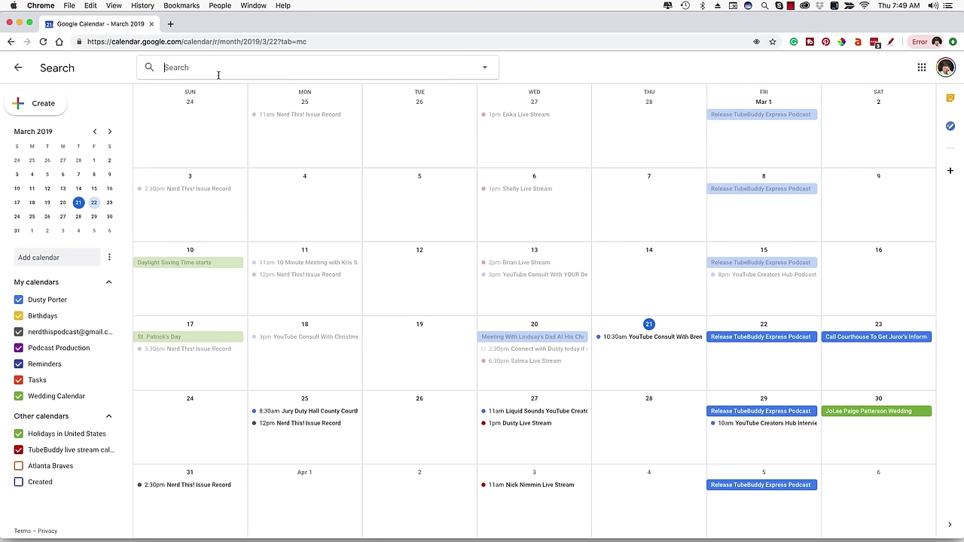
text(Patterson)
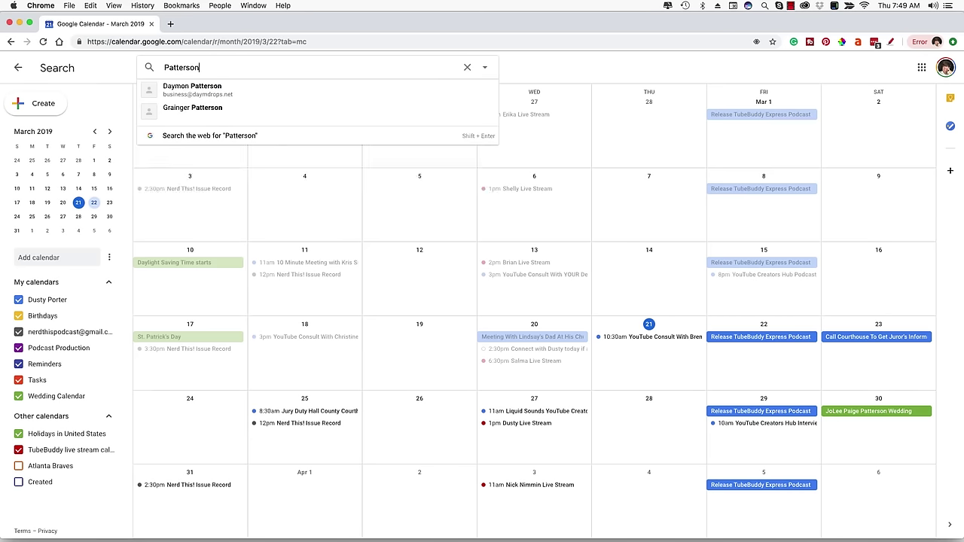
key(Return)
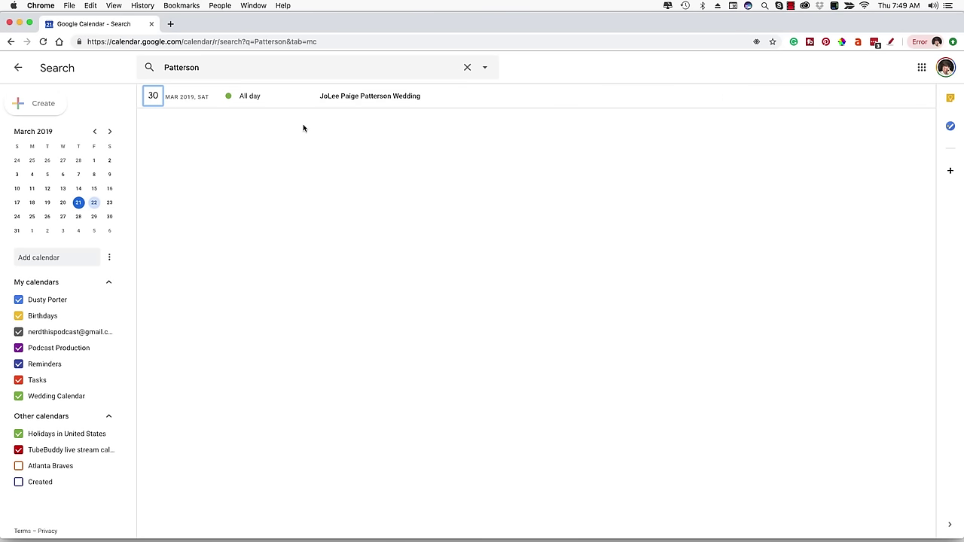
click(473, 68)
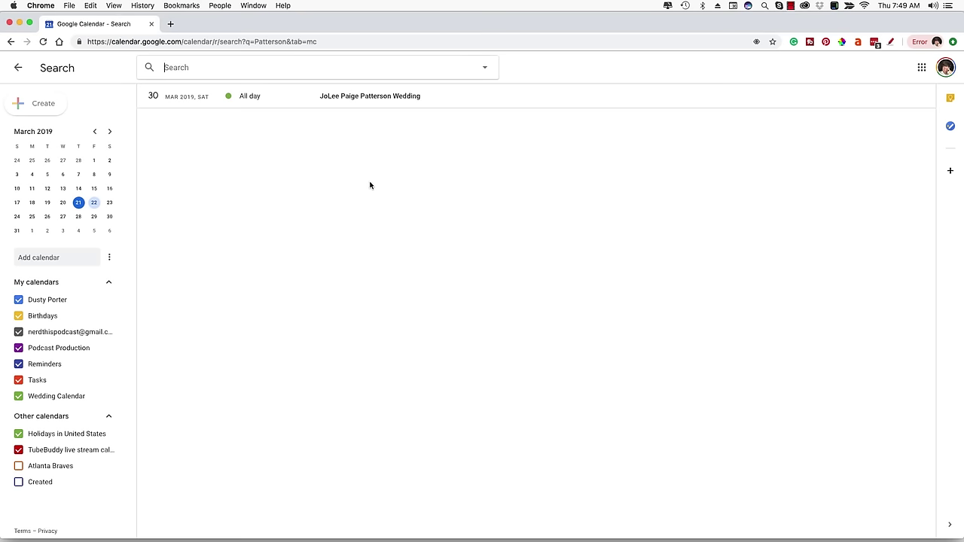
click(19, 69)
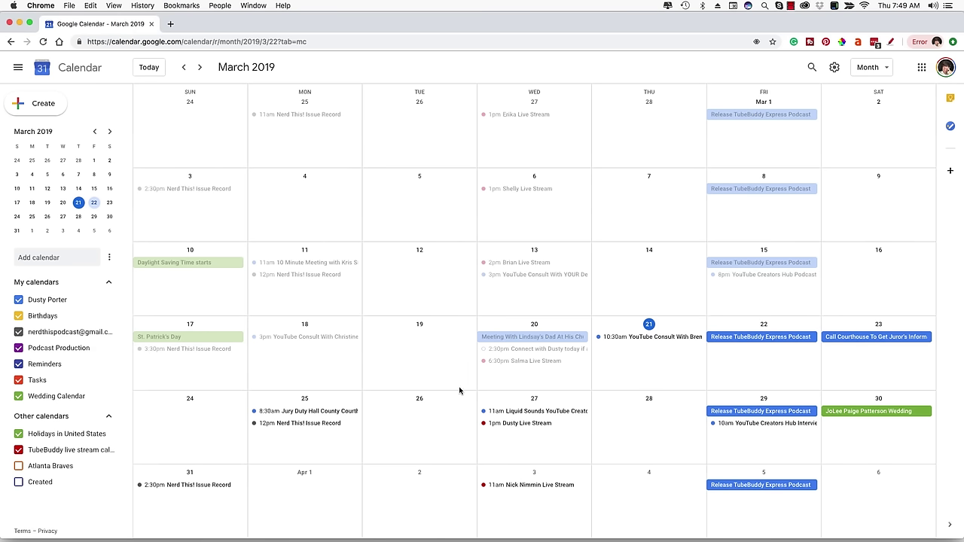
double_click(400, 415)
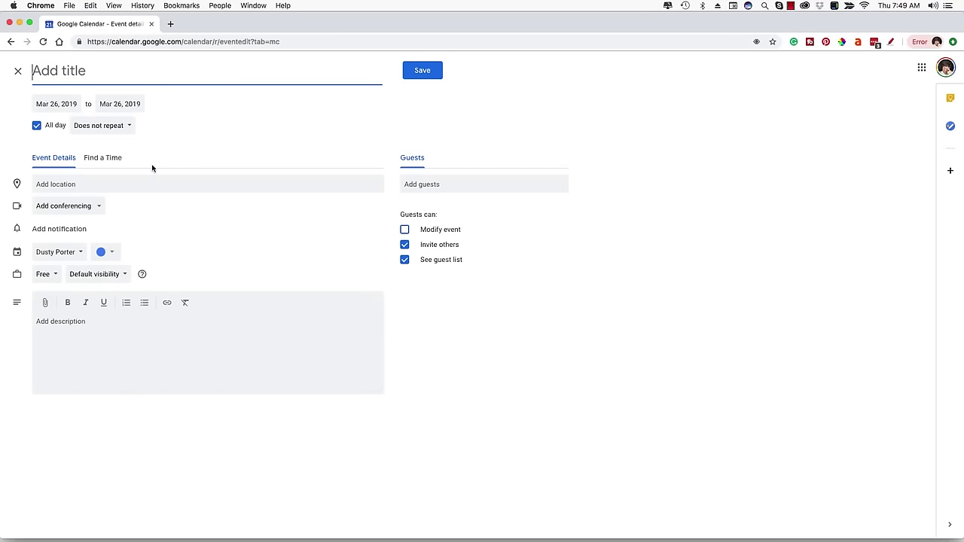
click(19, 73)
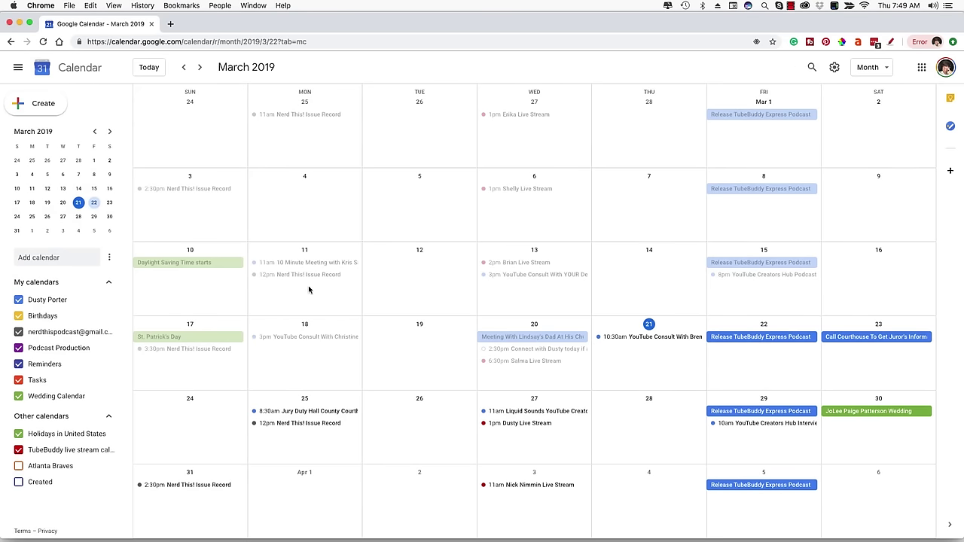
click(404, 422)
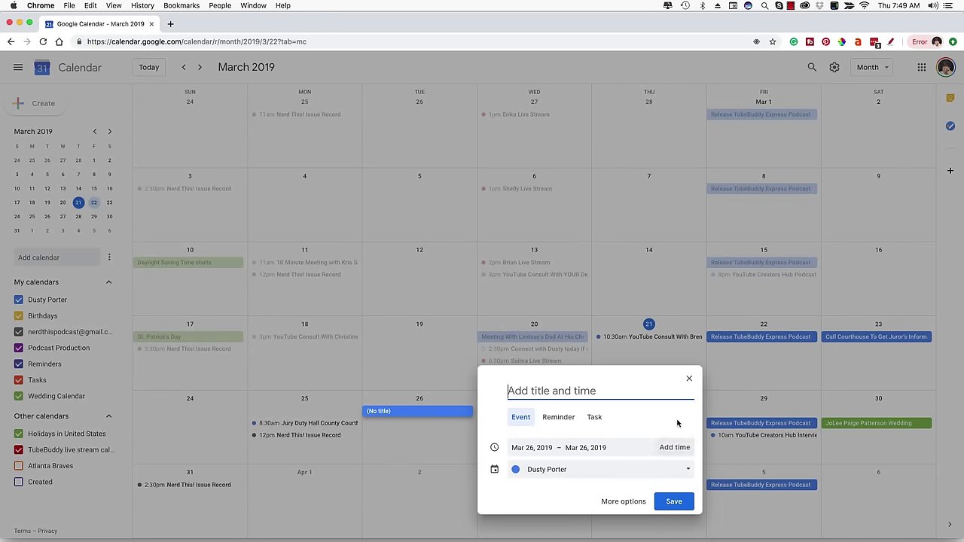
click(688, 378)
Step: Open the detailed editor for a new event on March 26, 2019, title it "Appointment 1", and toggle All day off and back on
double_click(406, 416)
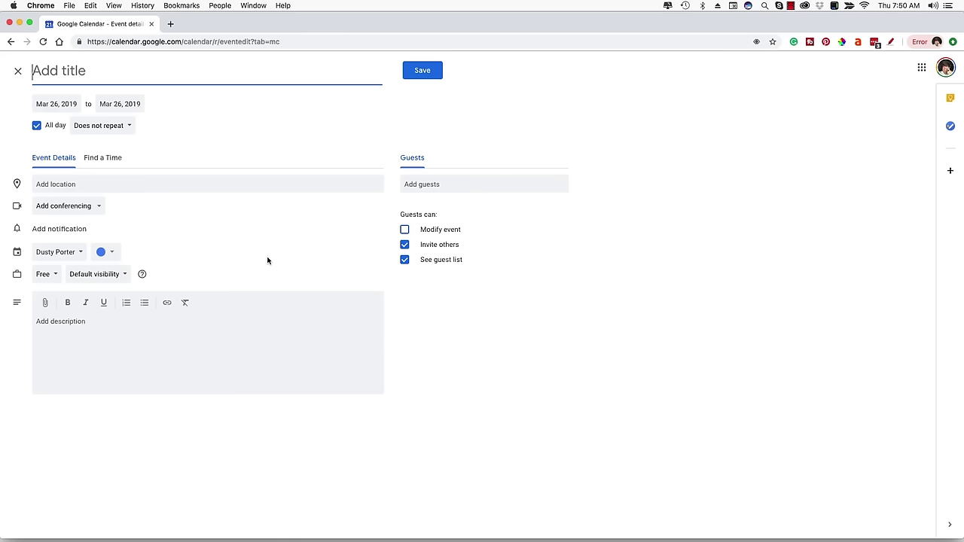
text(Appointment 1)
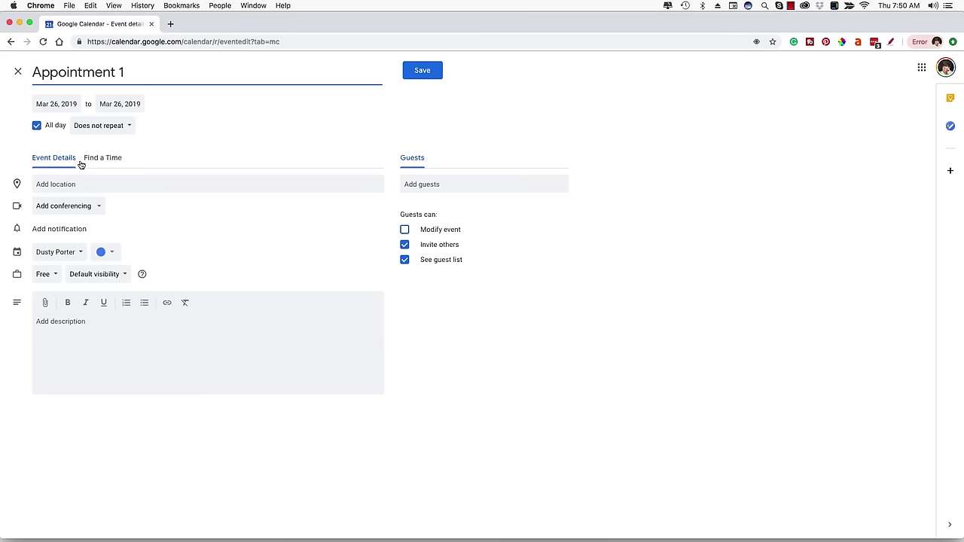
click(37, 126)
click(37, 126)
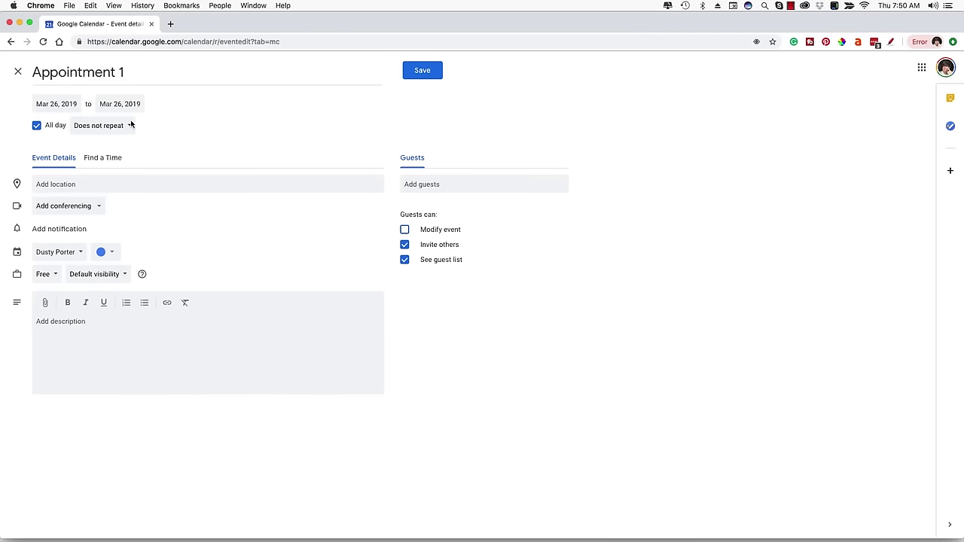
Step: Open a custom recurrence for the event and make it repeat every week on Tuesday and Thursday
click(96, 134)
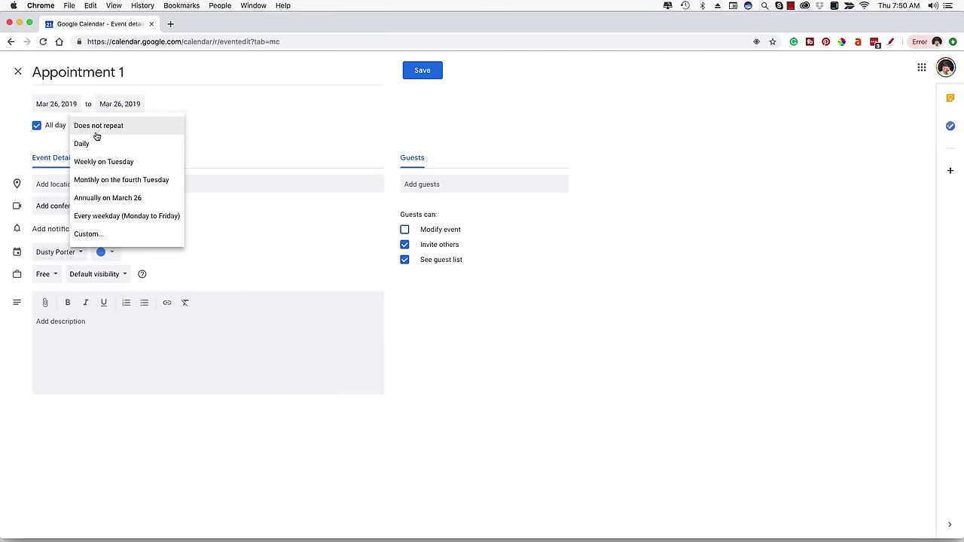
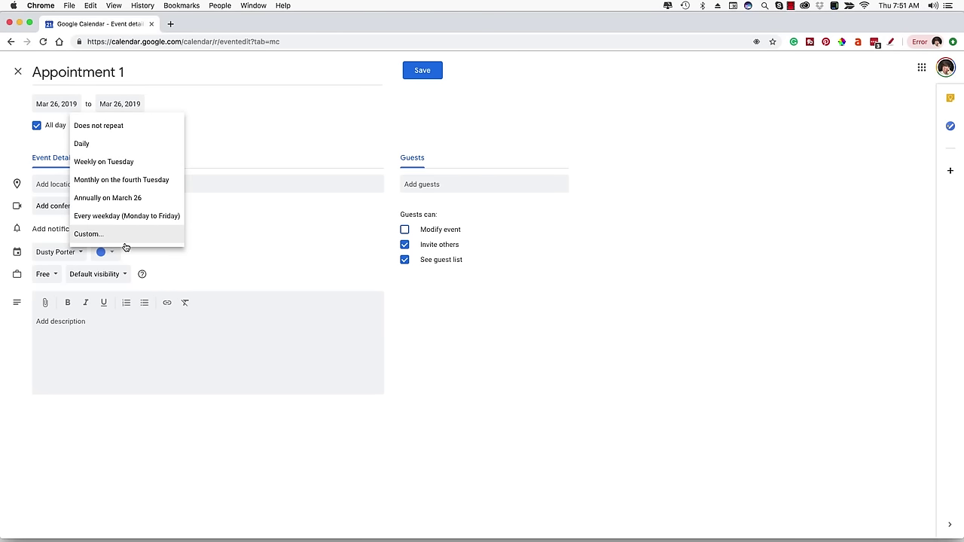
click(120, 238)
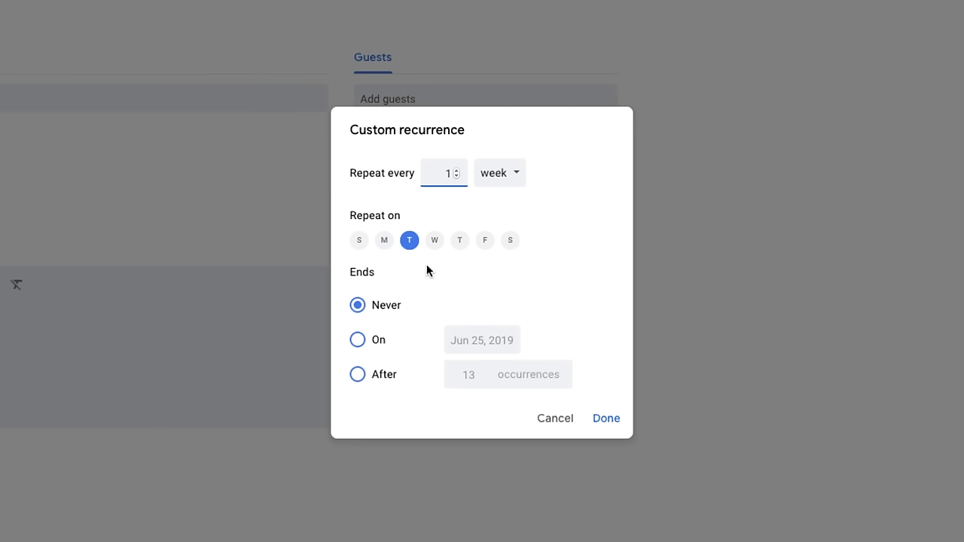
click(386, 241)
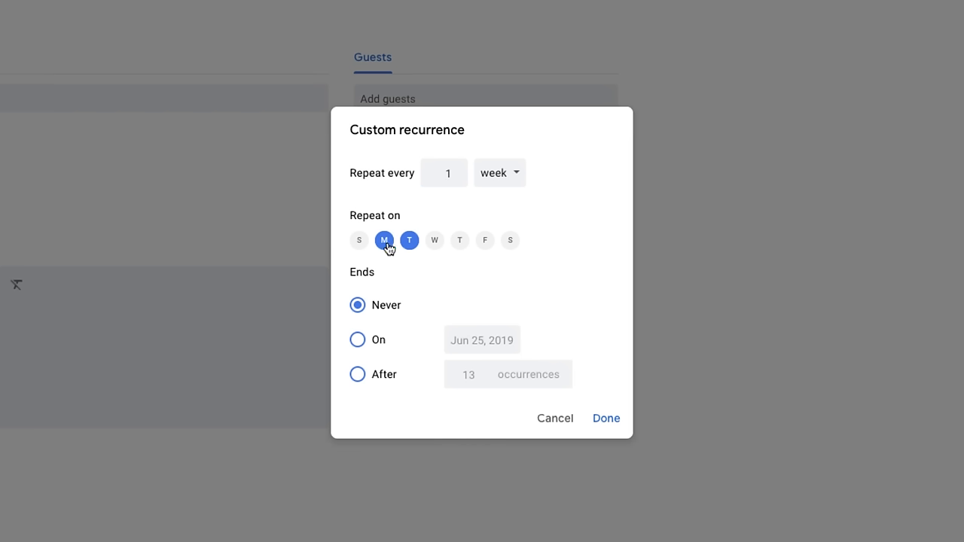
click(386, 242)
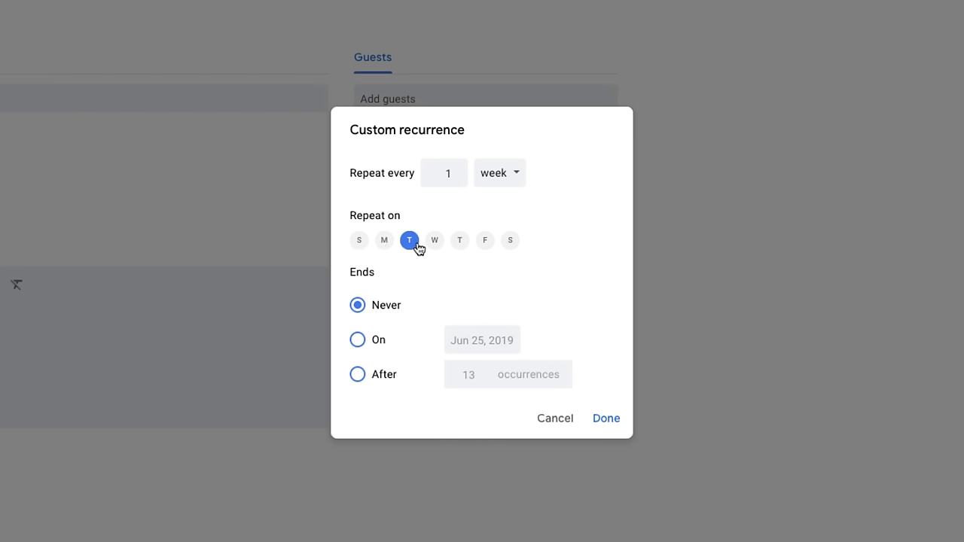
click(460, 241)
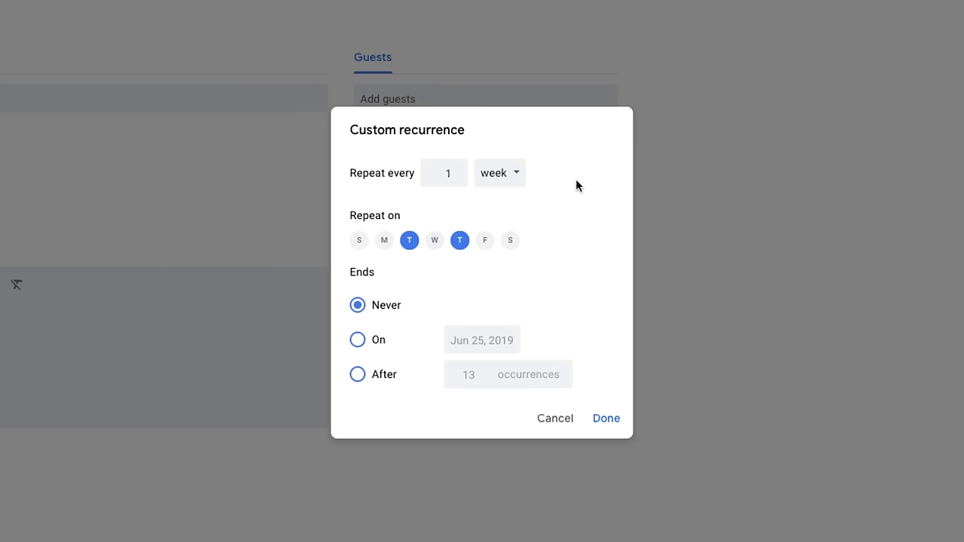
Step: Set the custom recurrence to end on December 31, 2019
click(358, 340)
click(510, 337)
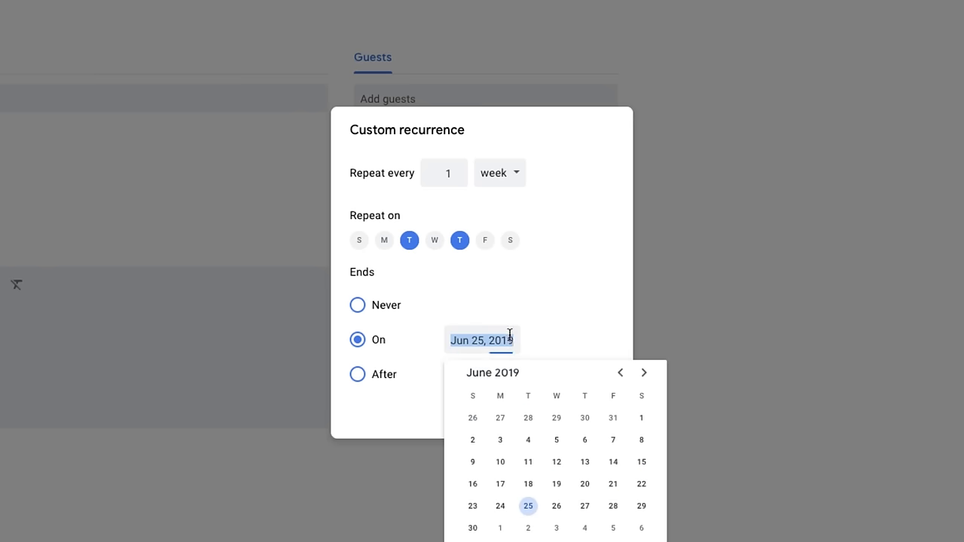
click(646, 373)
click(645, 373)
click(645, 372)
click(645, 373)
click(645, 372)
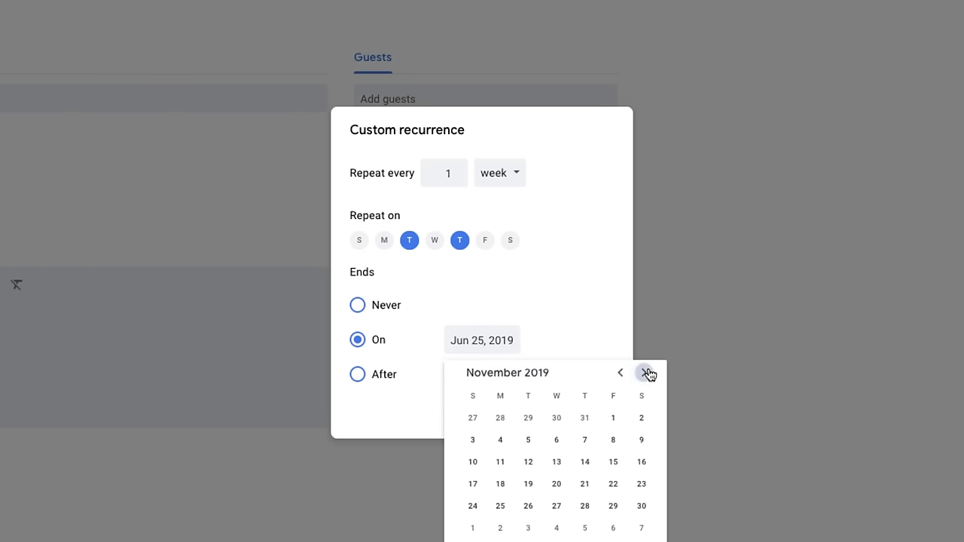
click(646, 373)
click(528, 507)
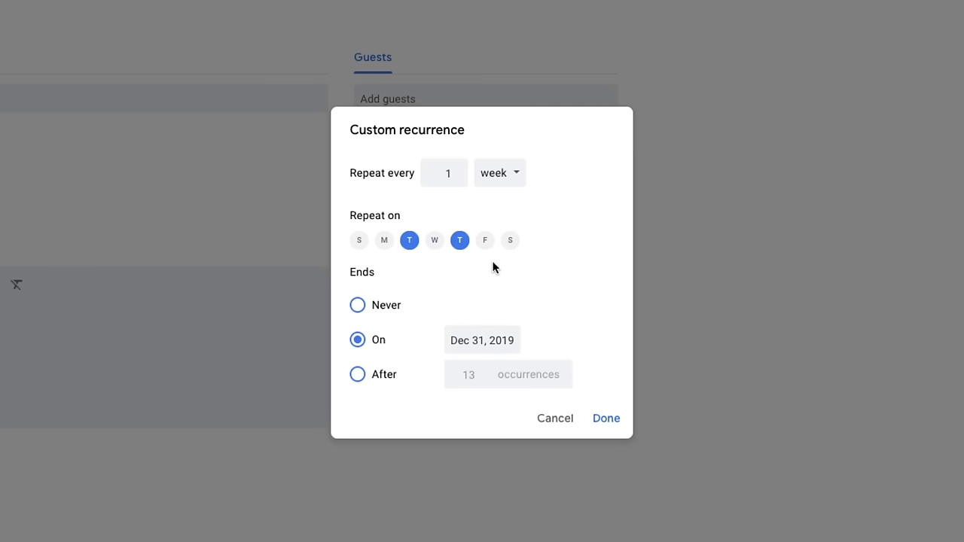
Step: Make the recurrence end after a number of occurrences instead, and enter 7 as the count
click(358, 376)
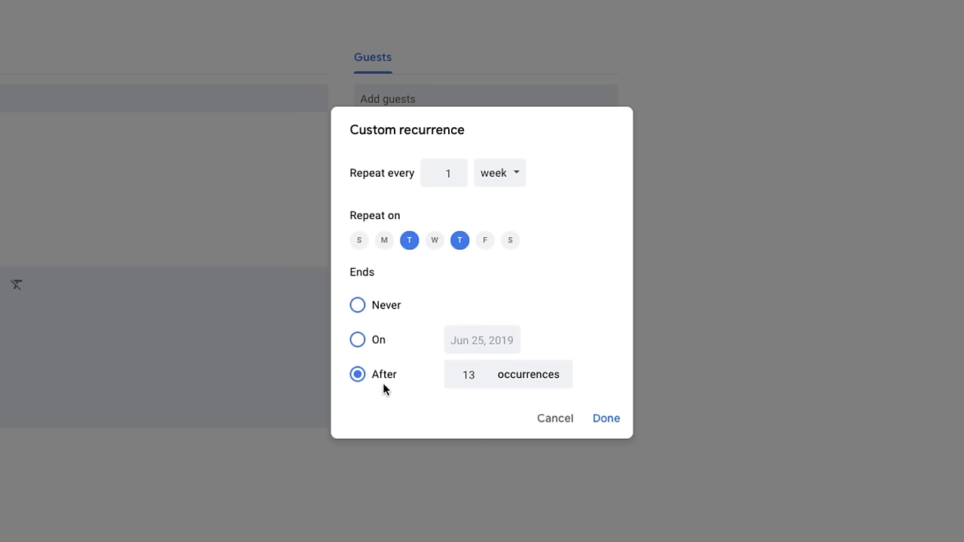
double_click(480, 375)
text(6)
key(BackSpace)
text(7)
Step: Set the recurrence to never end and apply the weekly custom recurrence to the event
click(357, 305)
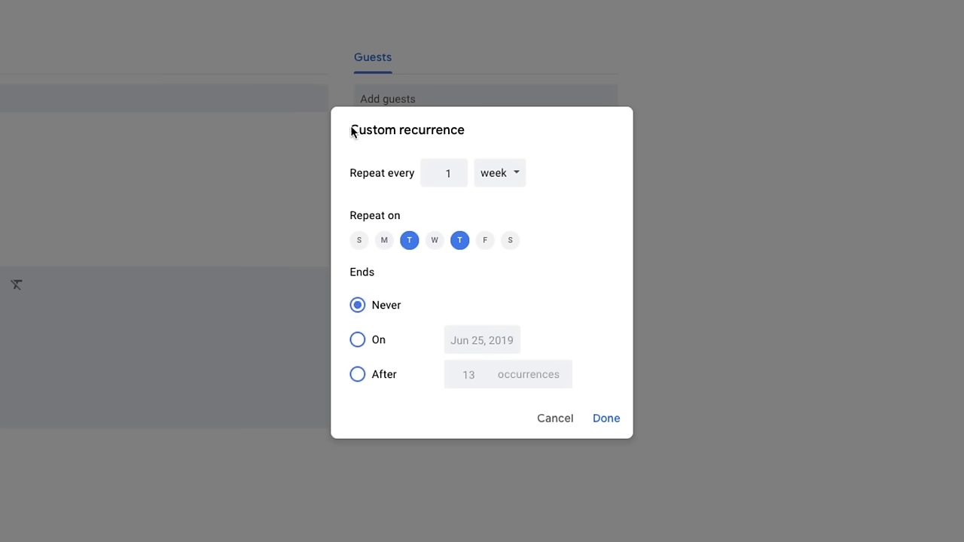
click(520, 175)
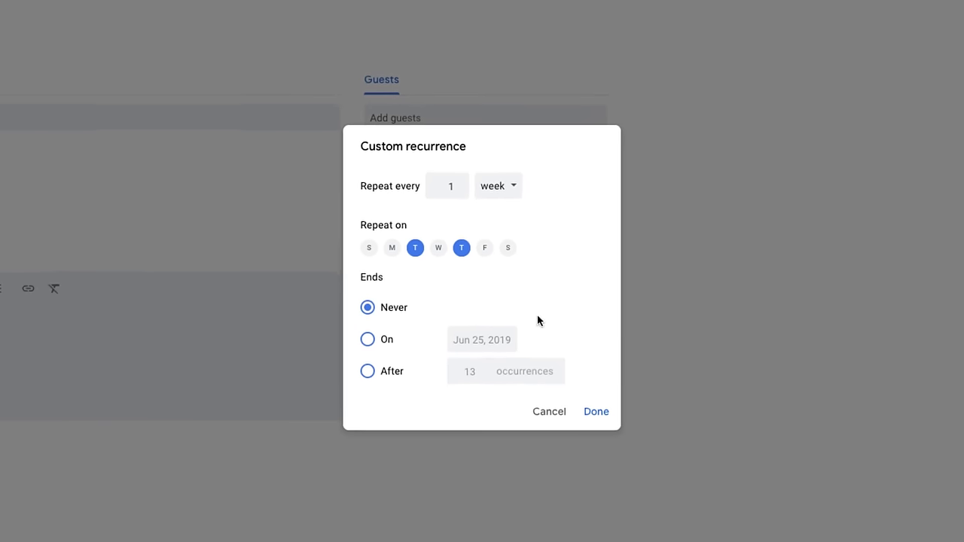
click(606, 418)
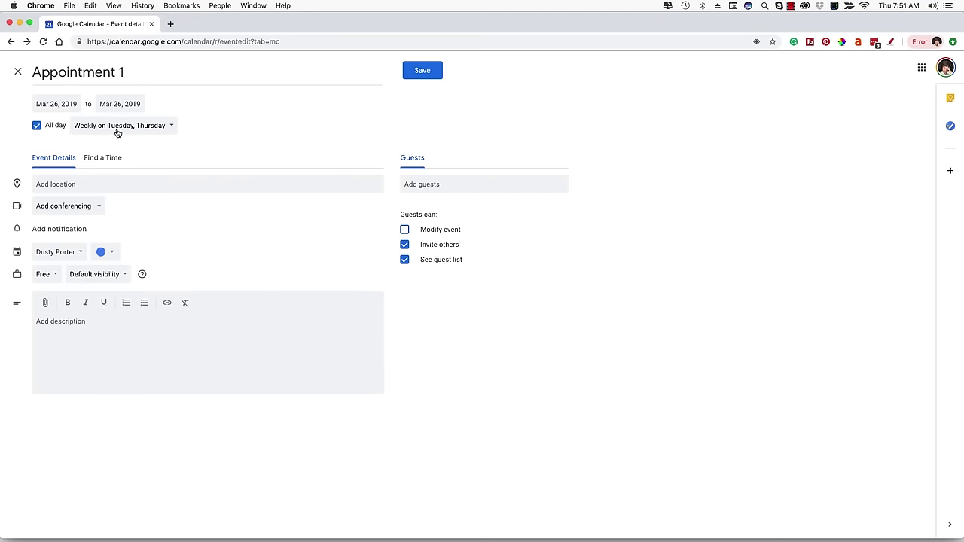
Step: Examine the event's location field and the available conferencing options without choosing one
click(101, 183)
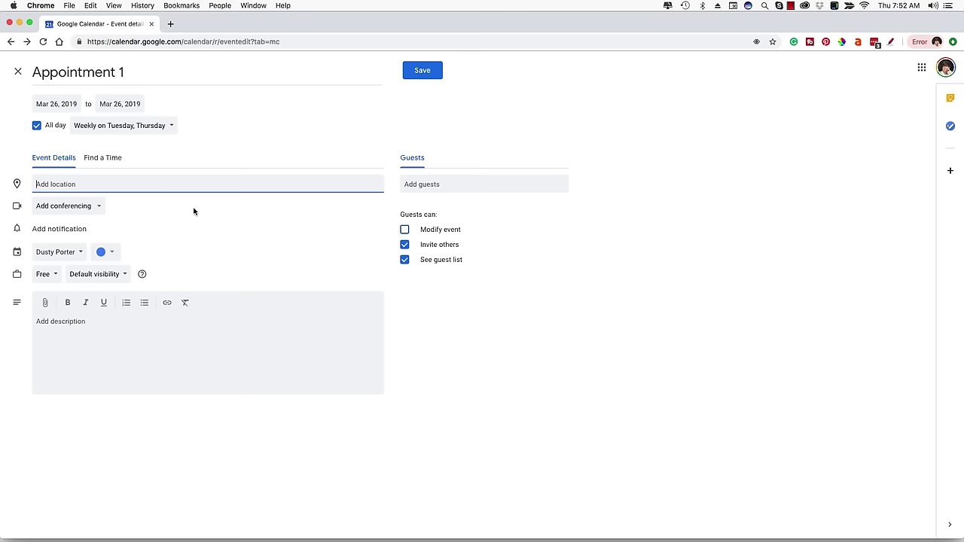
click(84, 211)
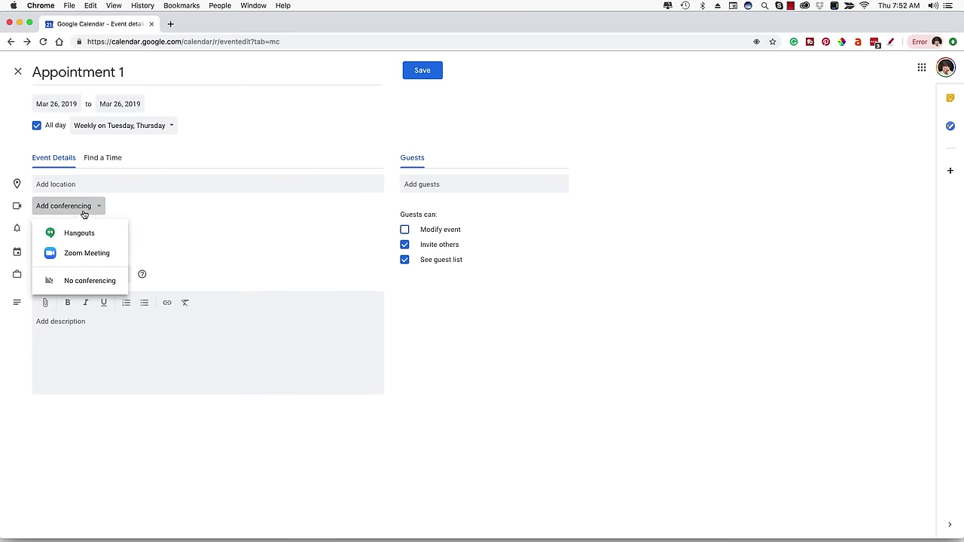
click(147, 222)
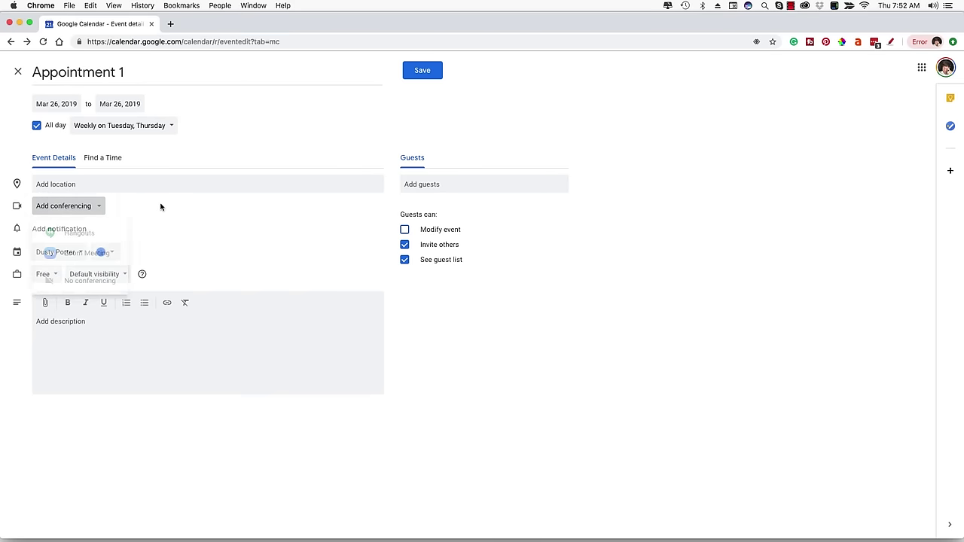
click(81, 211)
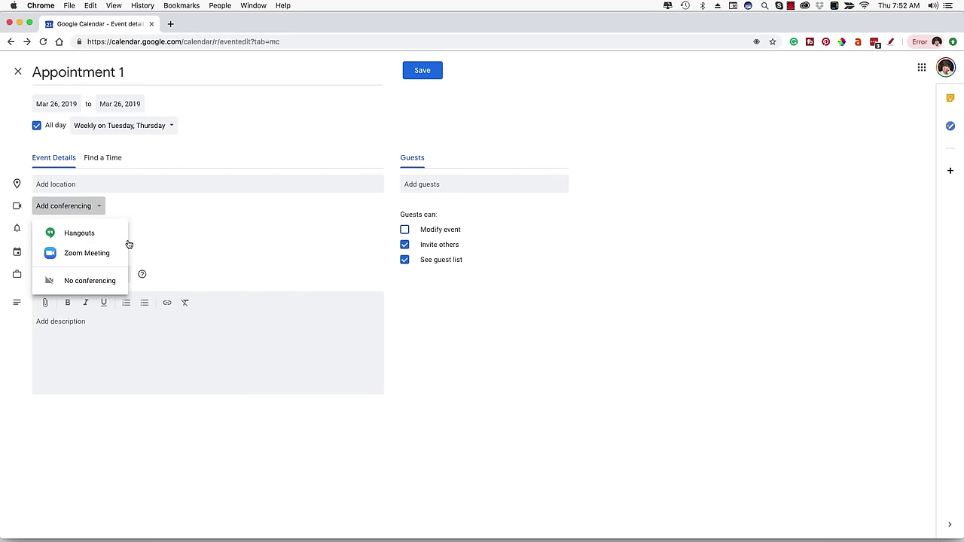
click(166, 221)
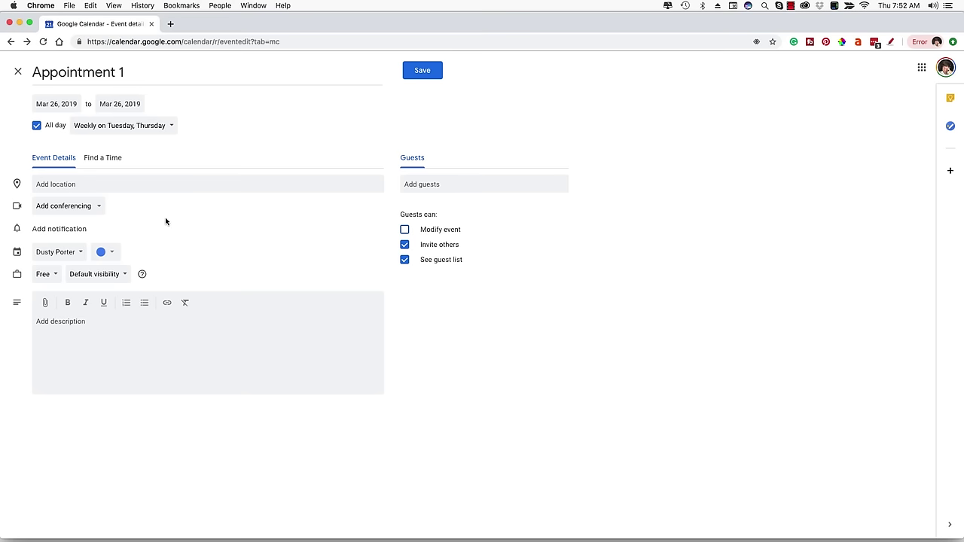
Step: Add a notification 1 day before the event at 9:00am, and add and remove a second one
click(55, 233)
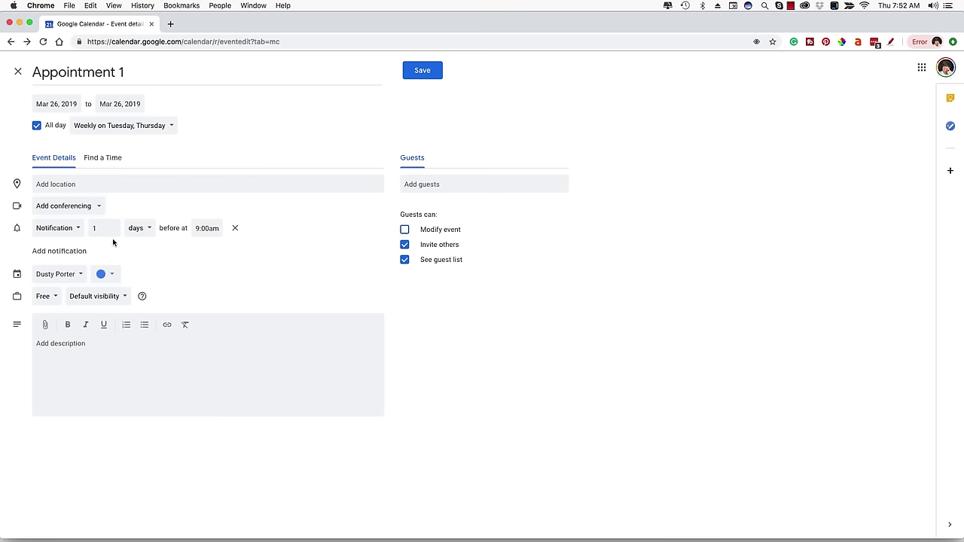
click(64, 251)
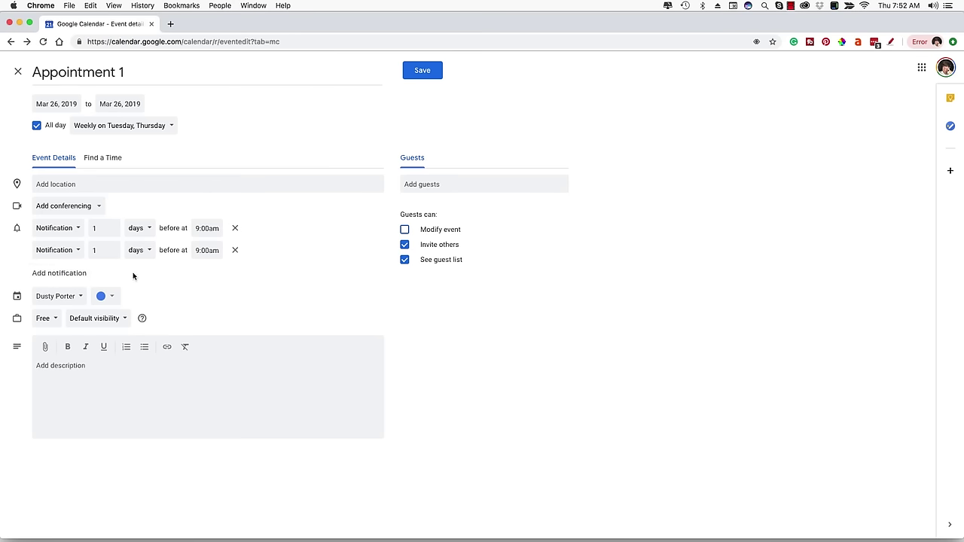
click(234, 250)
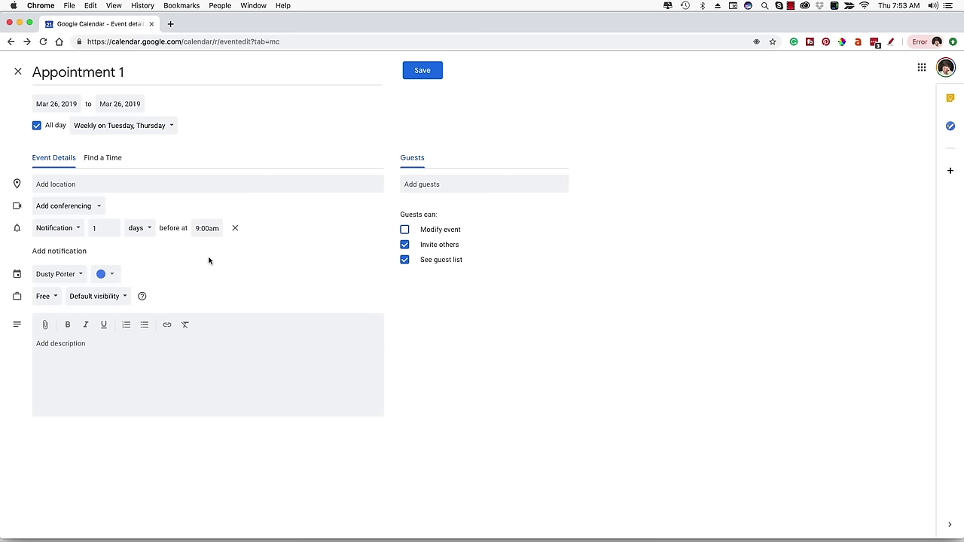
Step: Examine which calendars the event can be assigned to and which event colors are available
click(43, 276)
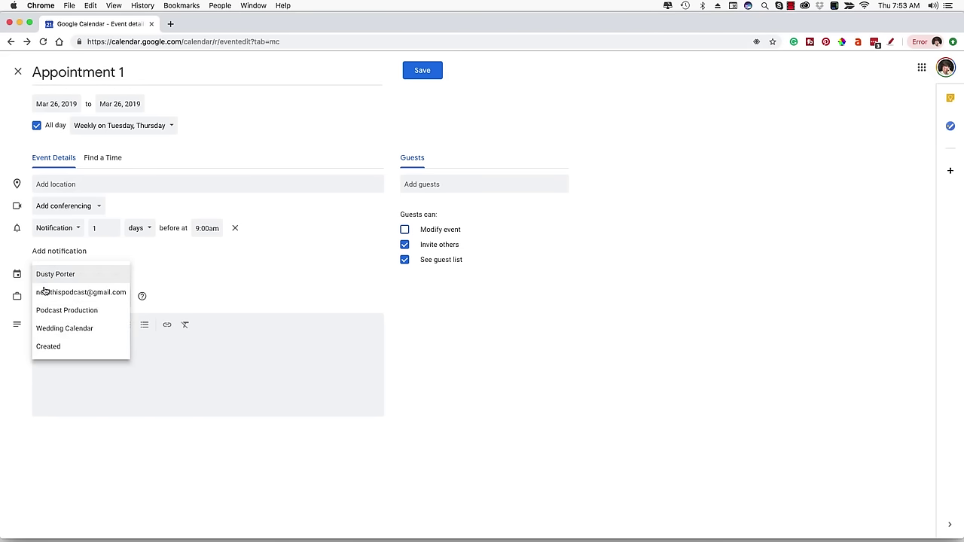
click(191, 273)
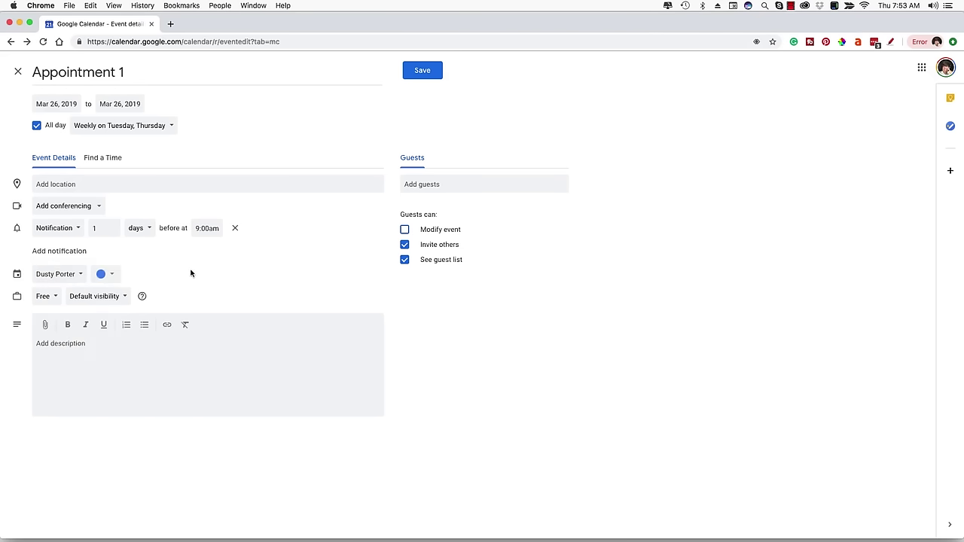
click(64, 276)
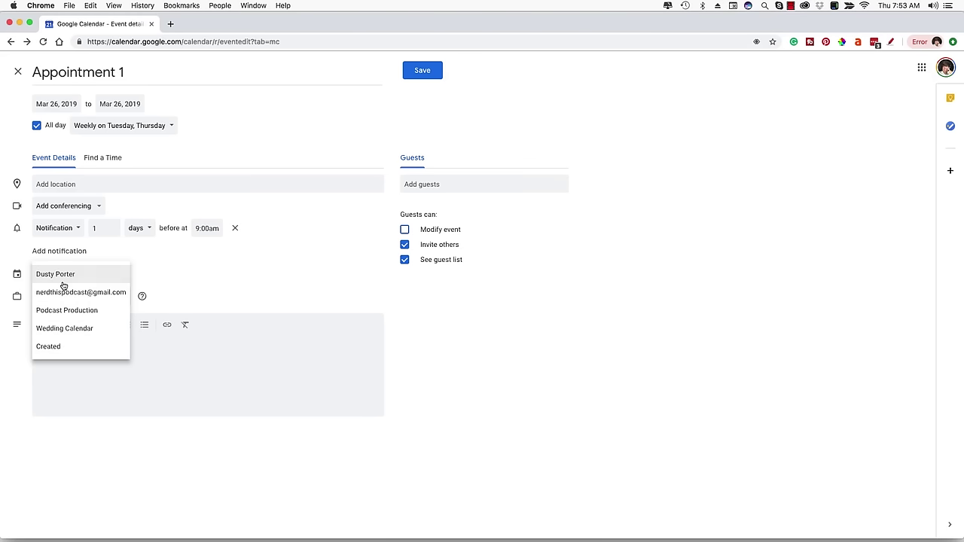
click(64, 285)
click(107, 275)
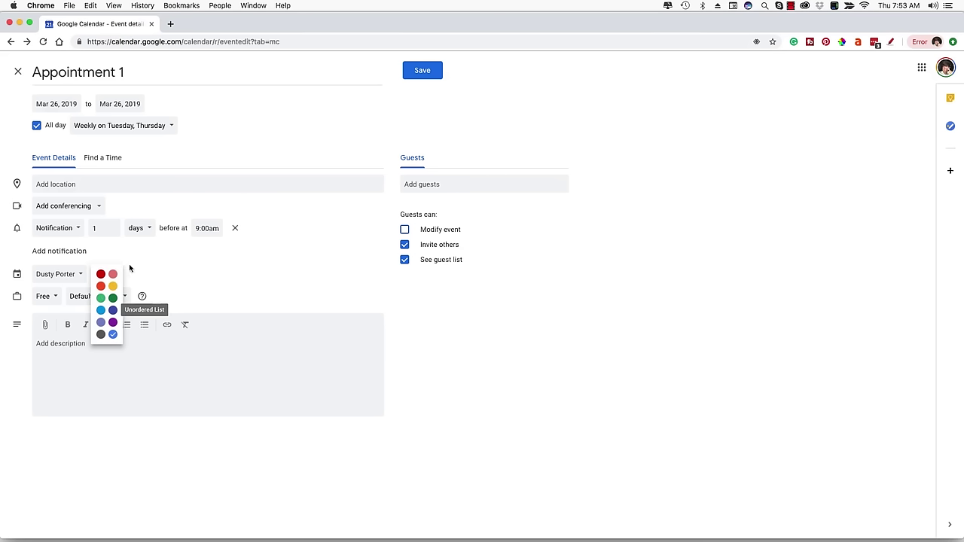
click(172, 281)
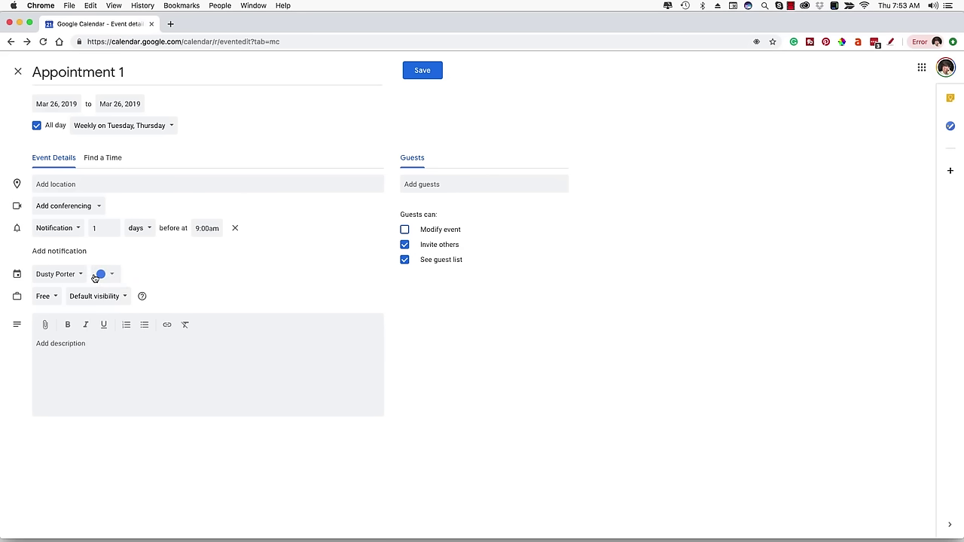
Step: Set the event's availability to Busy and its visibility to Public
click(50, 301)
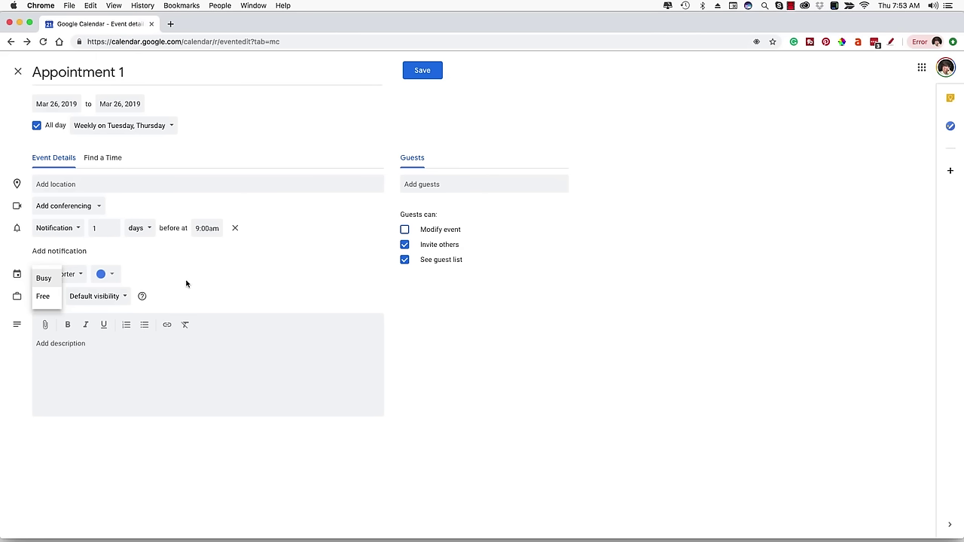
click(41, 277)
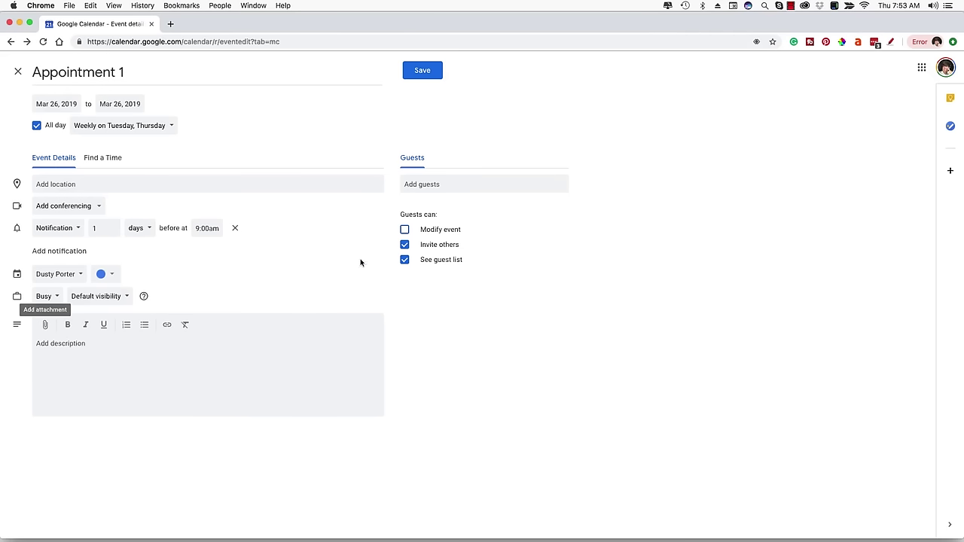
click(115, 297)
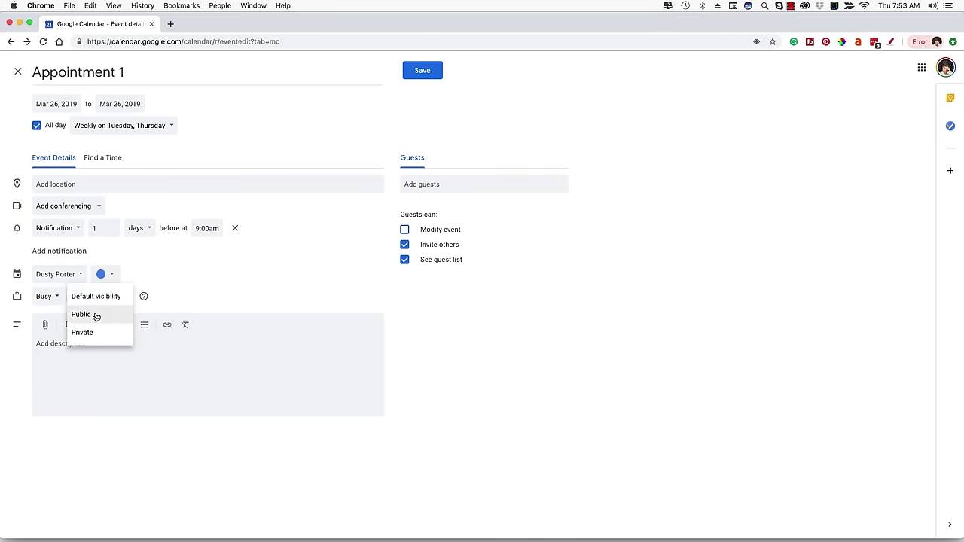
click(95, 317)
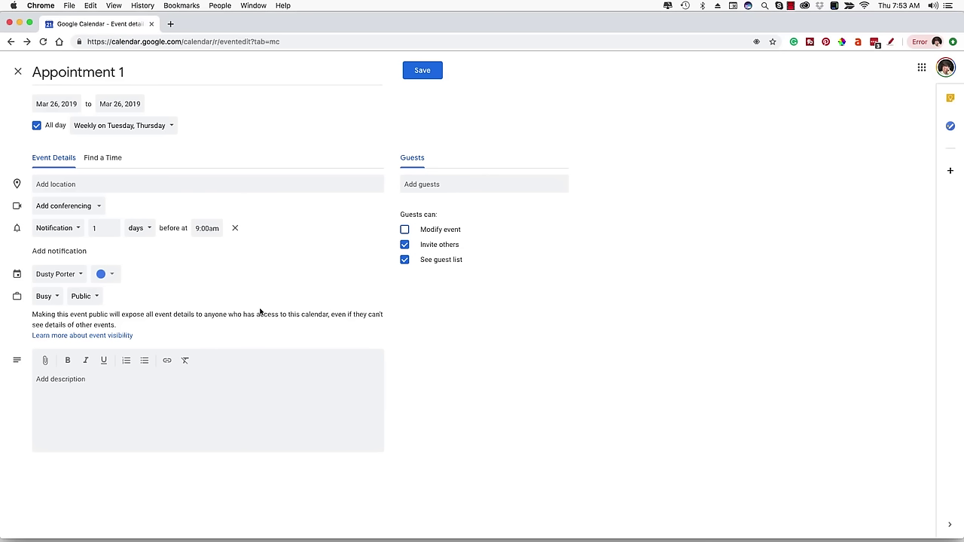
click(89, 302)
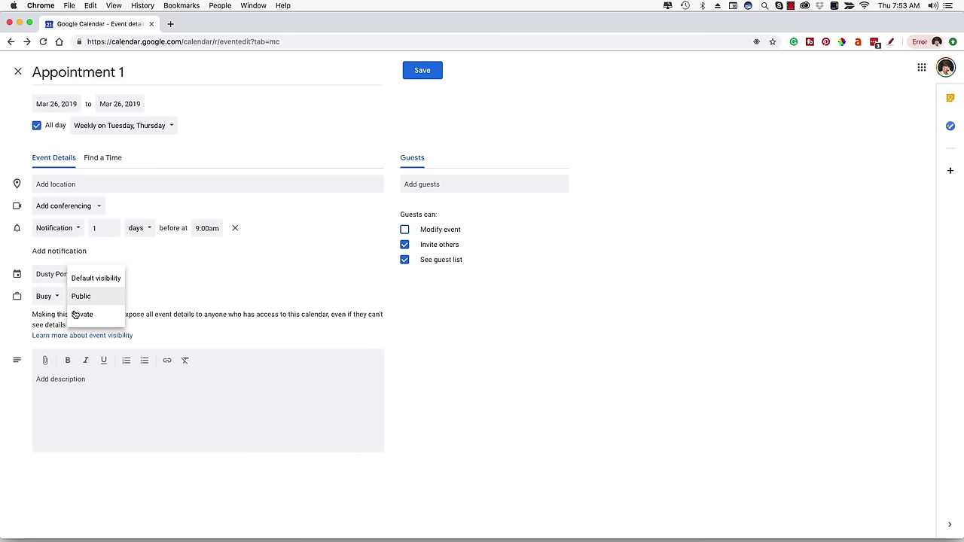
click(83, 296)
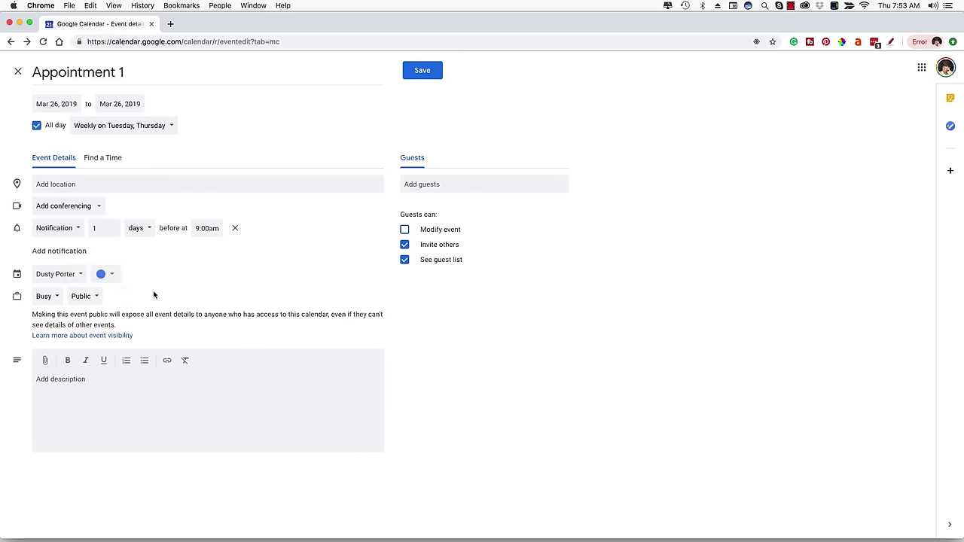
Step: Add a contact from the guest suggestions to Appointment 1 and save the event without sending invitation emails
click(91, 394)
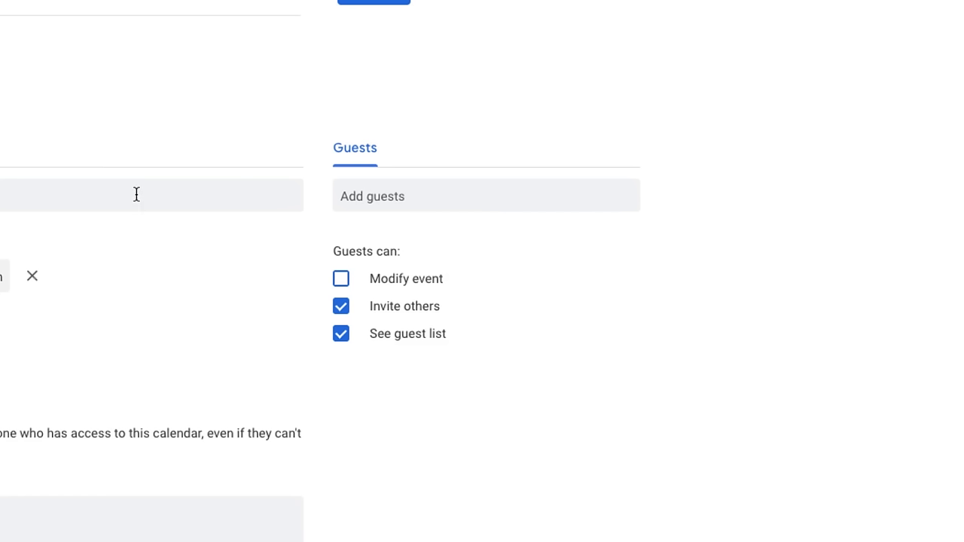
click(363, 198)
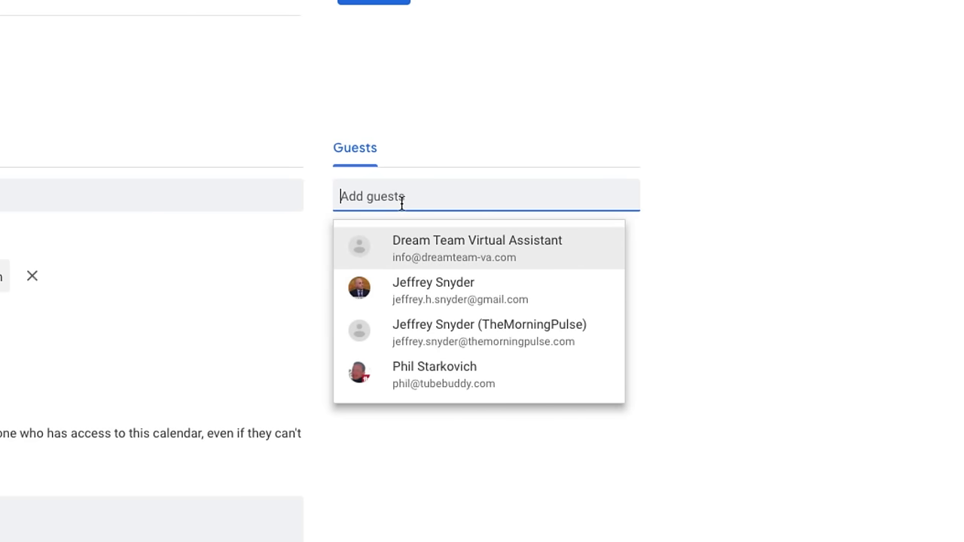
text(andrew)
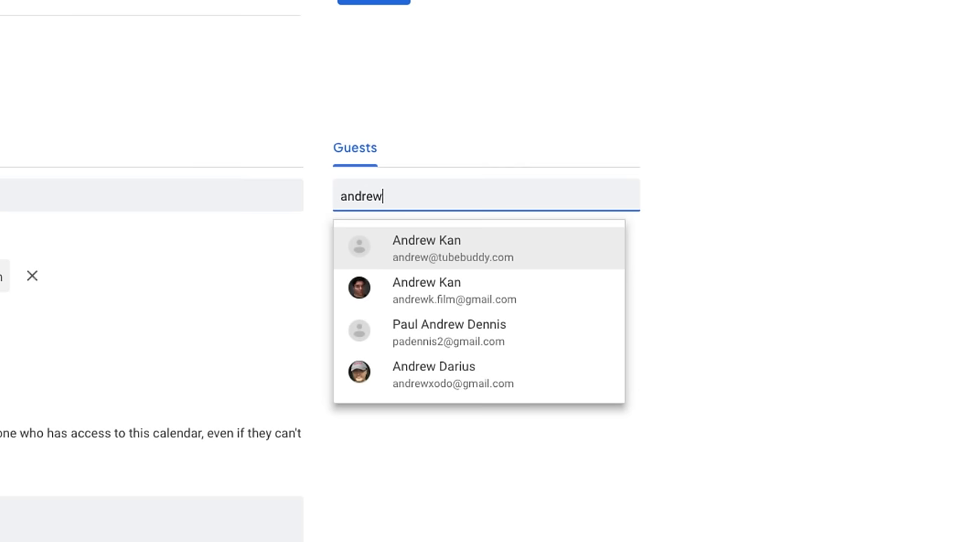
click(452, 333)
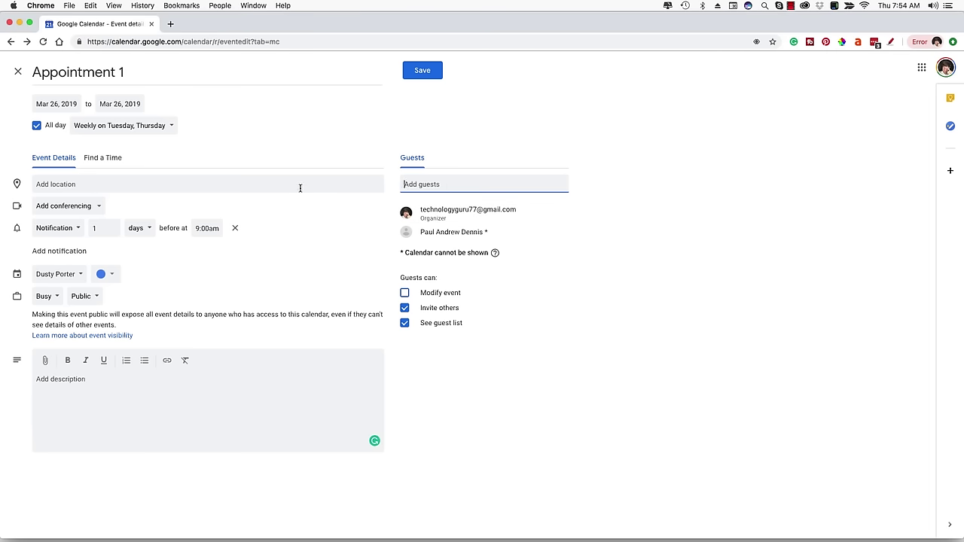
click(421, 71)
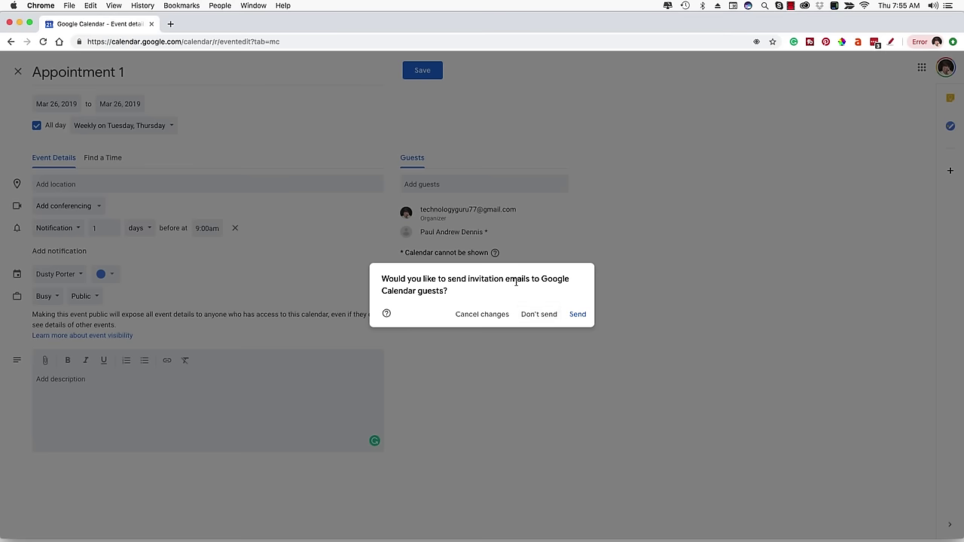
click(534, 314)
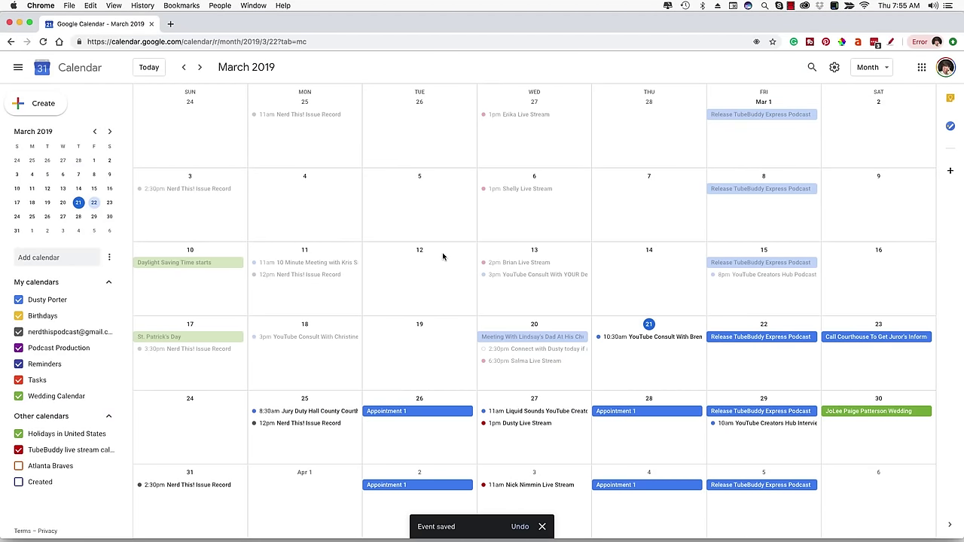
Step: Check the recurrences of Appointment 1 in April 2019, and view the summary of its March 26 occurrence
click(200, 67)
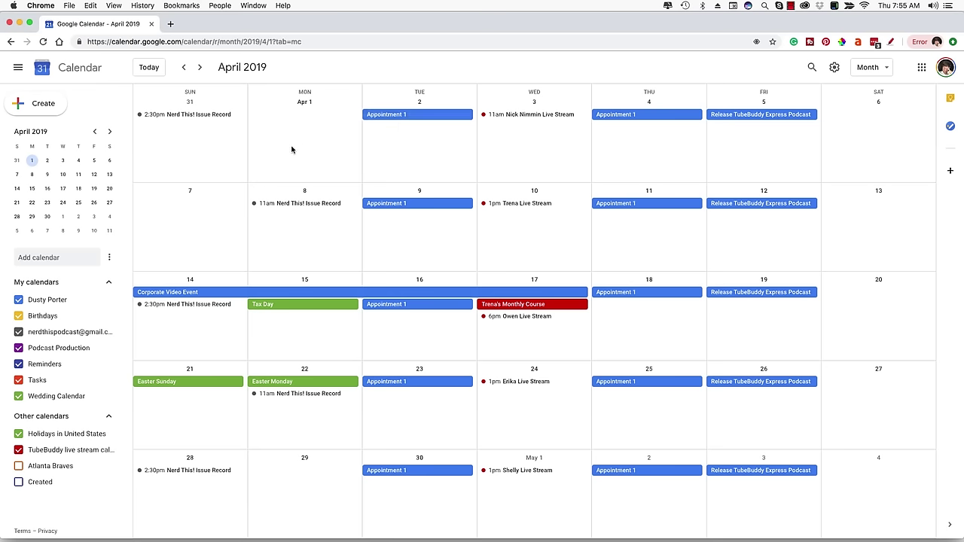
click(184, 69)
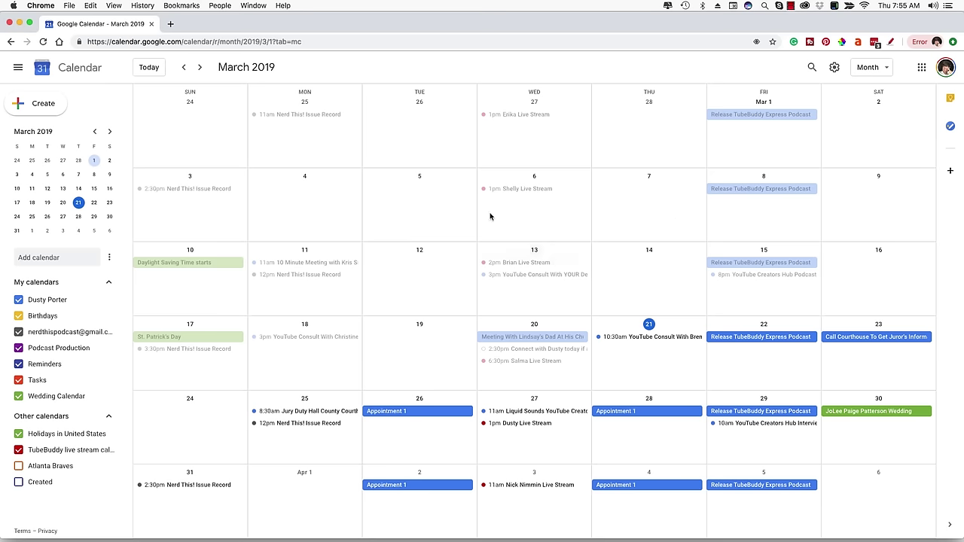
click(397, 414)
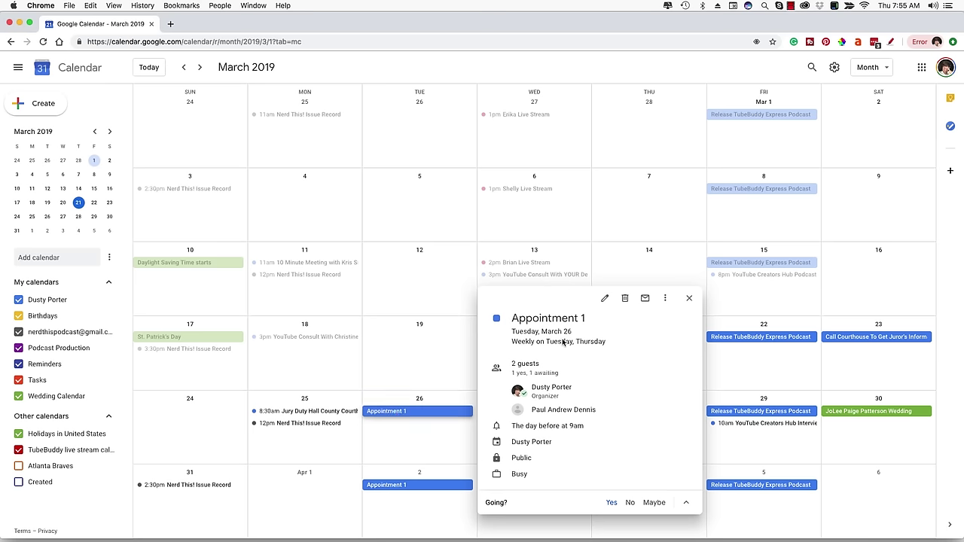
Step: Open the March 26 occurrence of Appointment 1 for editing and examine the additional actions available for it
double_click(393, 411)
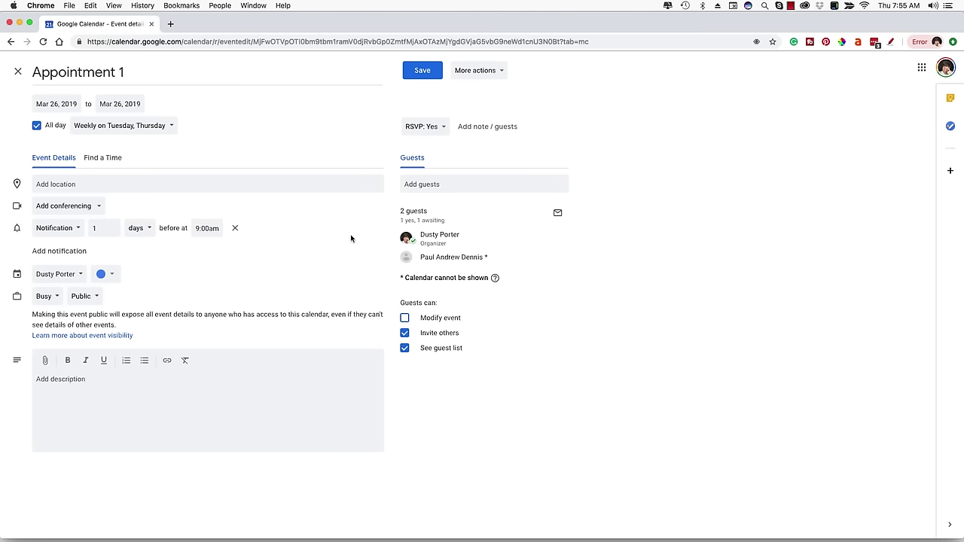
click(480, 74)
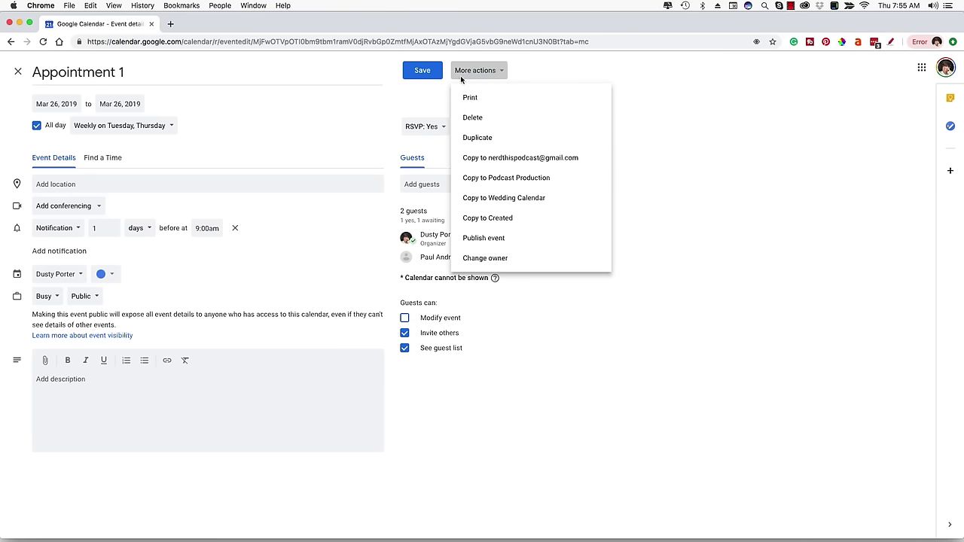
click(512, 81)
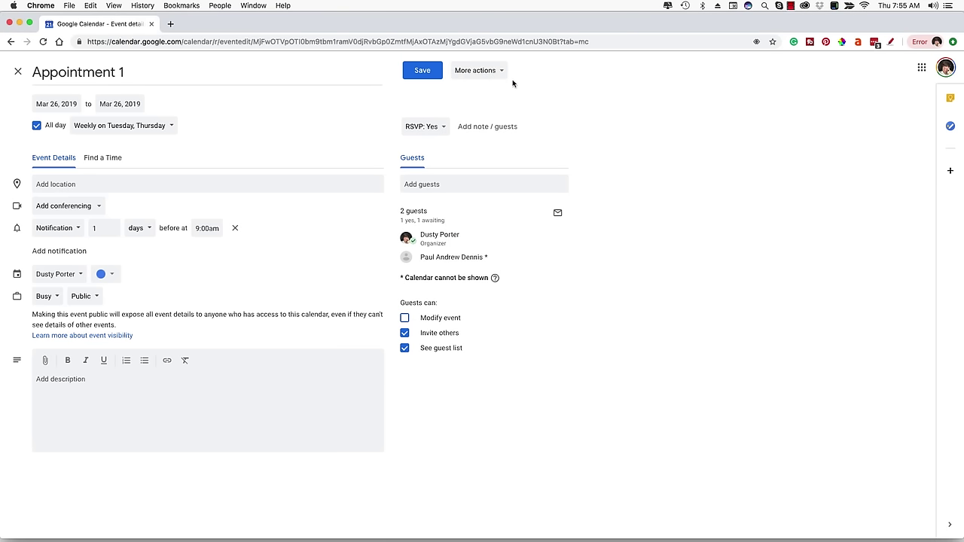
Step: Delete all events of the recurring Appointment 1 and send cancellation emails to its guests without an optional message
click(499, 70)
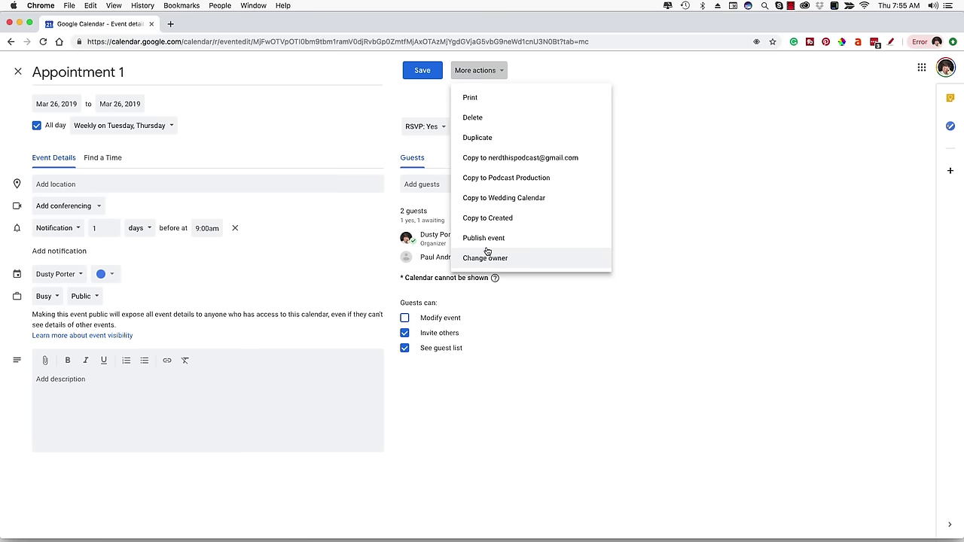
click(487, 119)
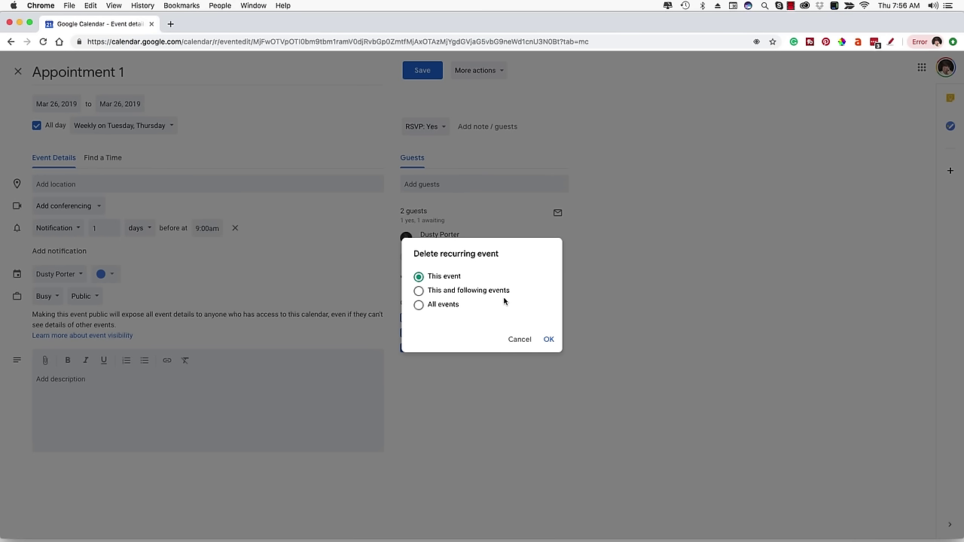
click(438, 307)
click(548, 339)
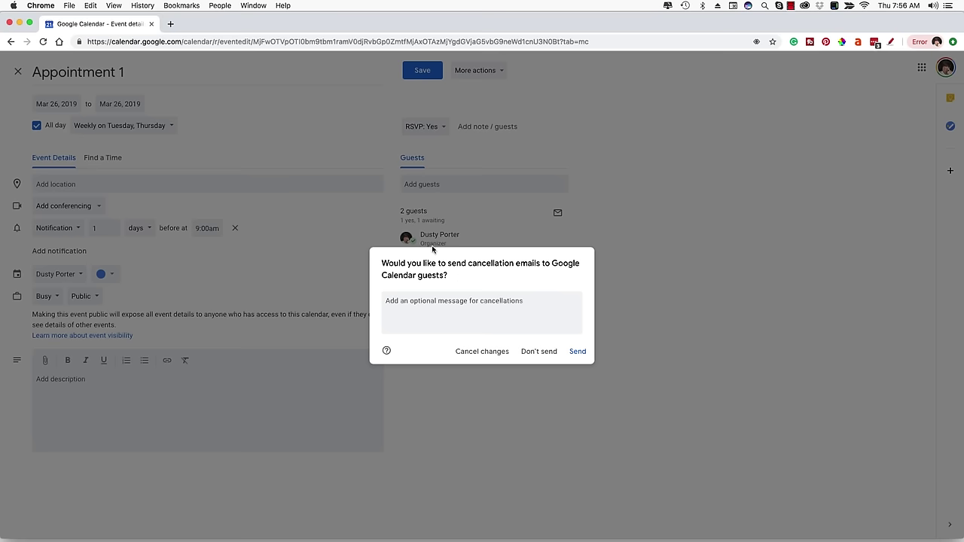
click(449, 329)
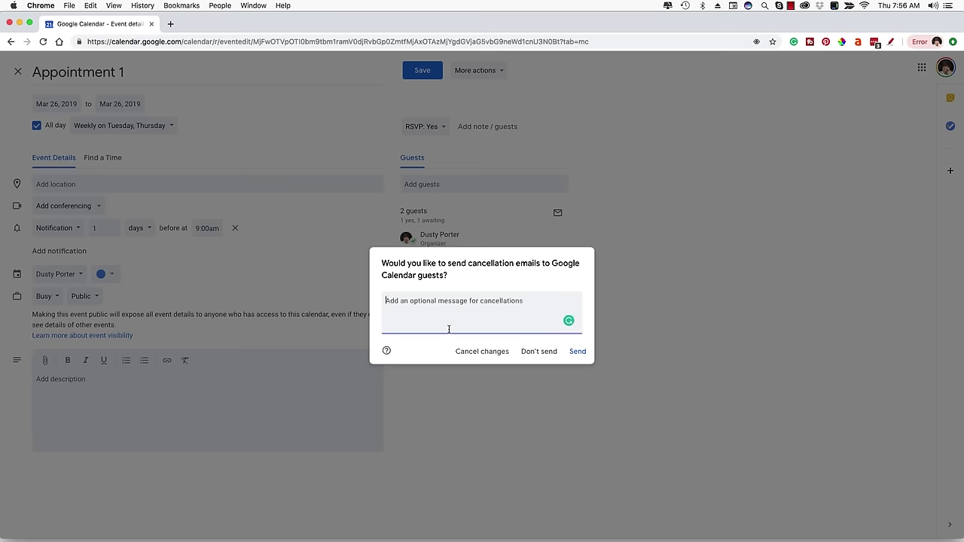
click(578, 352)
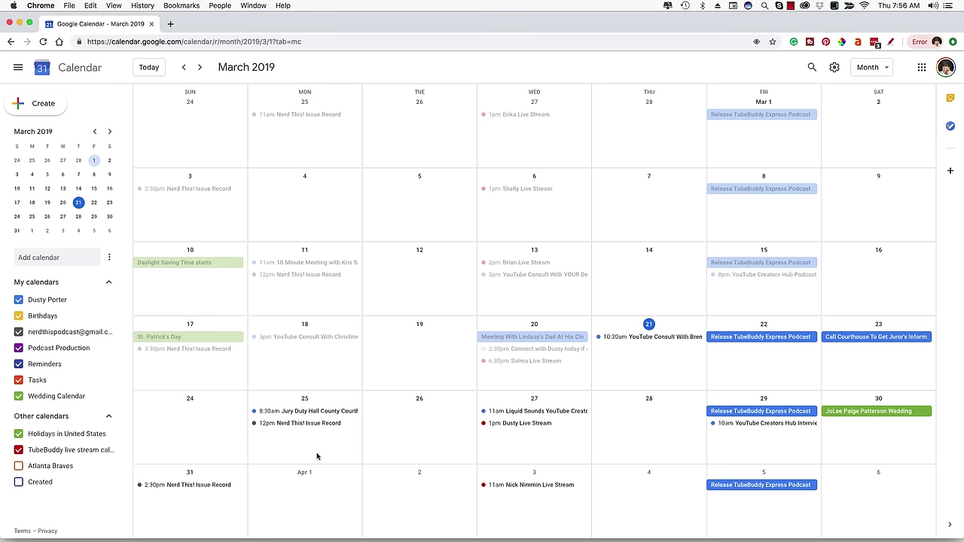
Step: Examine the guest suggestions and additional actions of the March 27 Liquid Sounds YouTube Creators Hub Interview, and close it unchanged
double_click(512, 414)
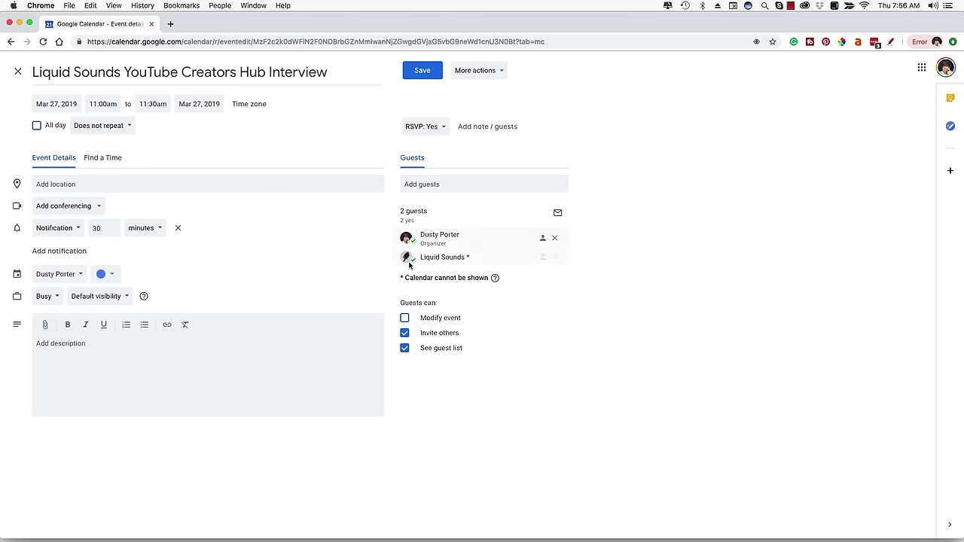
mouse_move(412, 267)
click(441, 183)
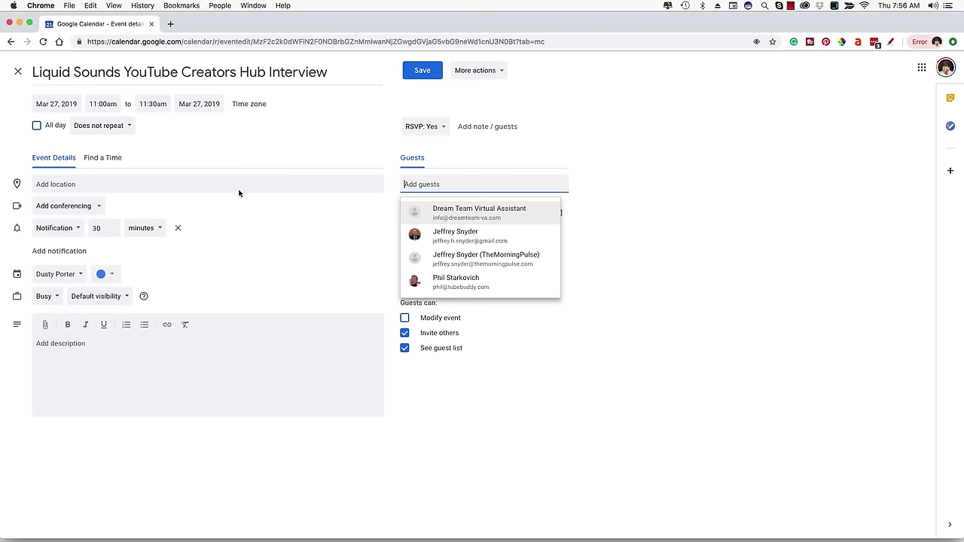
click(297, 226)
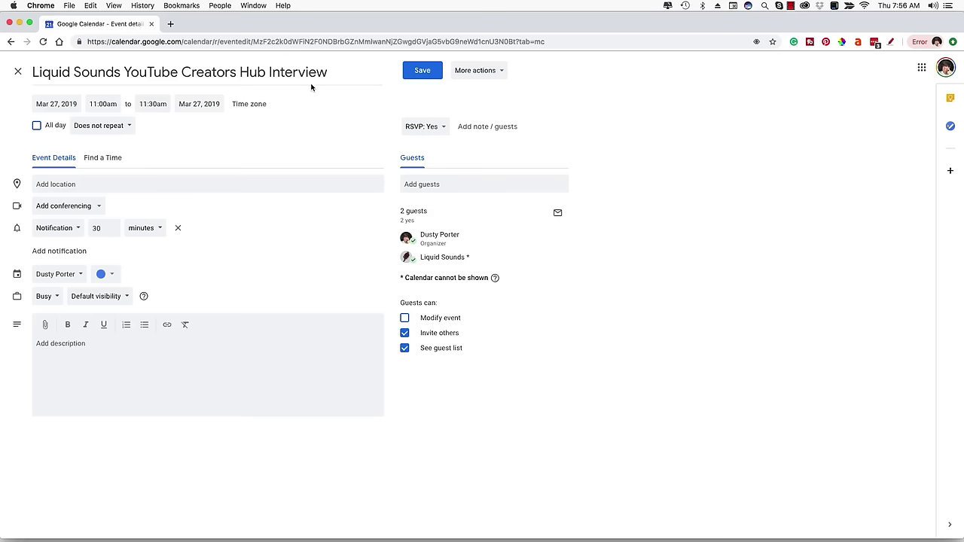
click(490, 70)
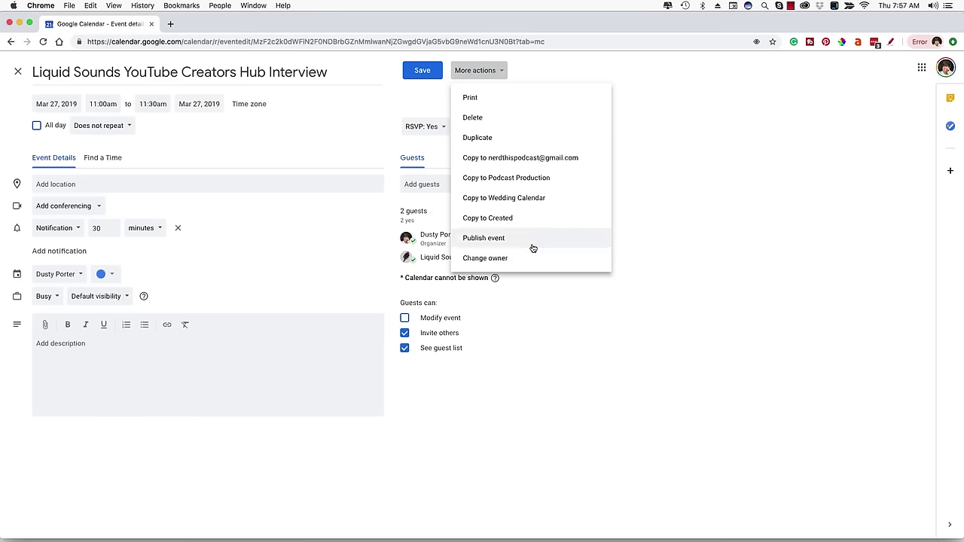
click(698, 257)
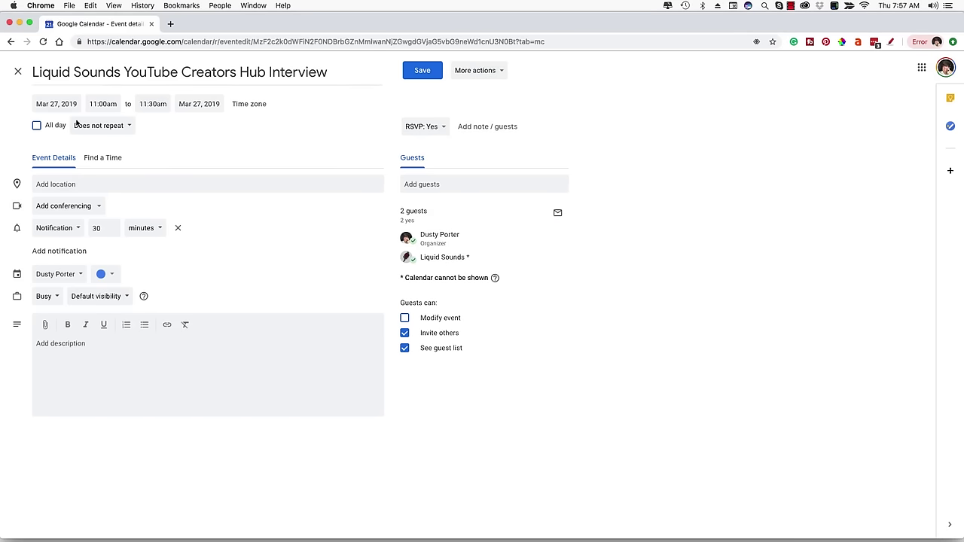
click(19, 72)
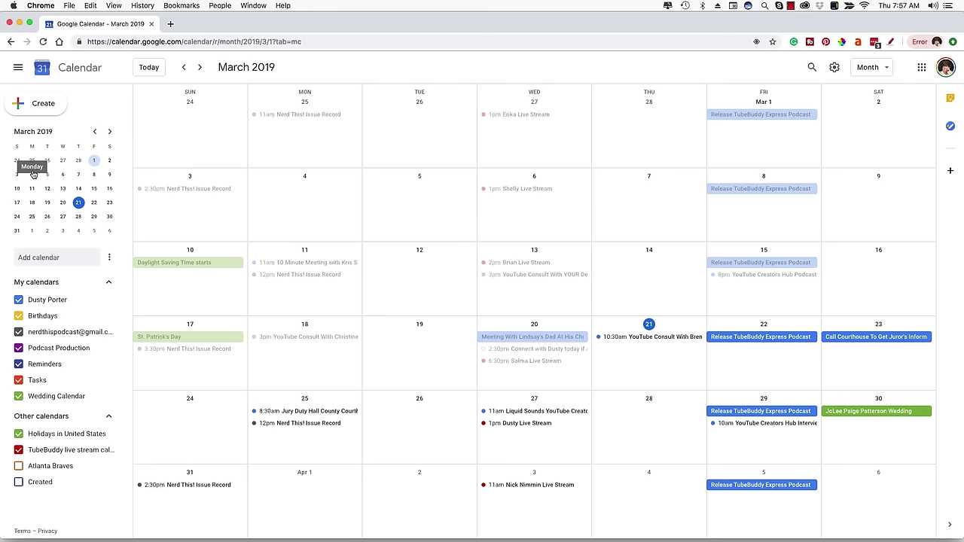
Step: Examine the options for adding a calendar and the import and export settings, and return to the March 2019 calendar
click(56, 255)
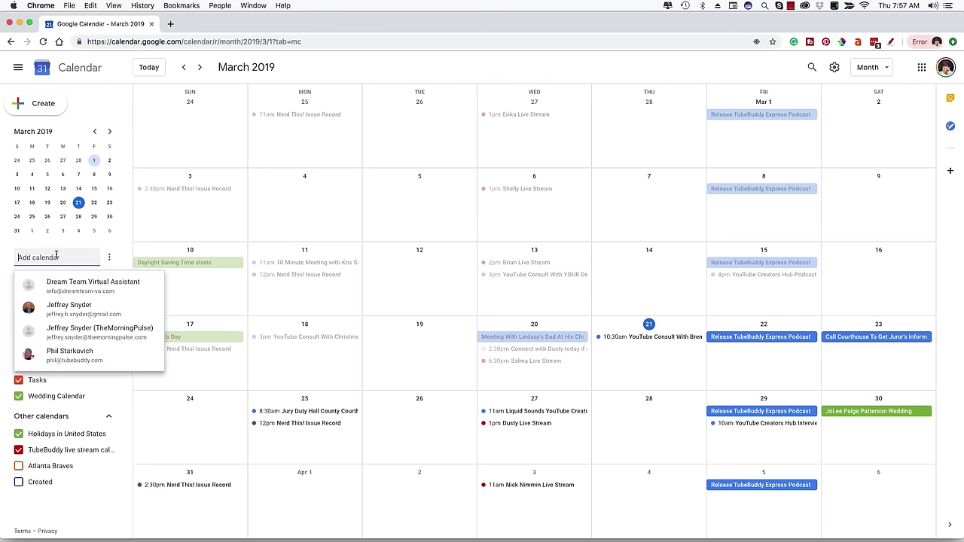
click(109, 257)
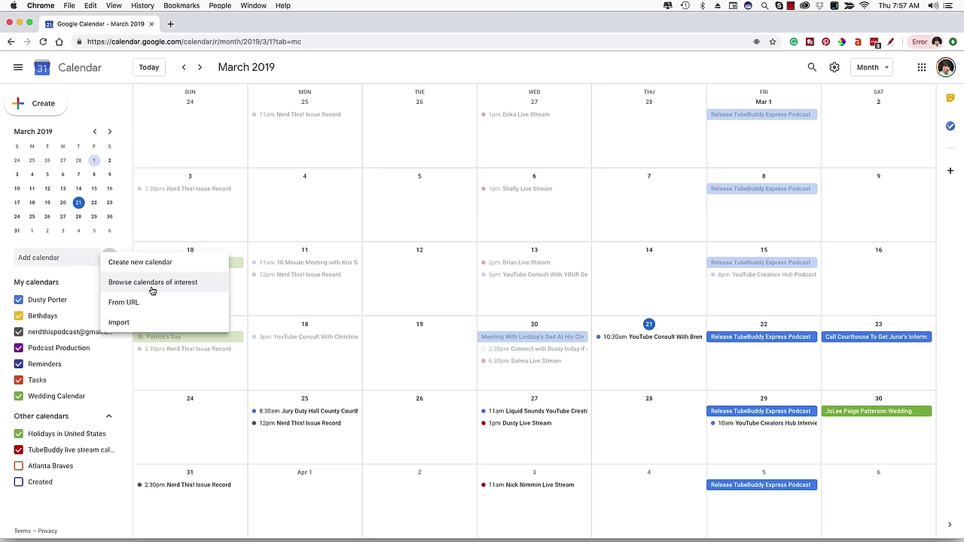
click(126, 323)
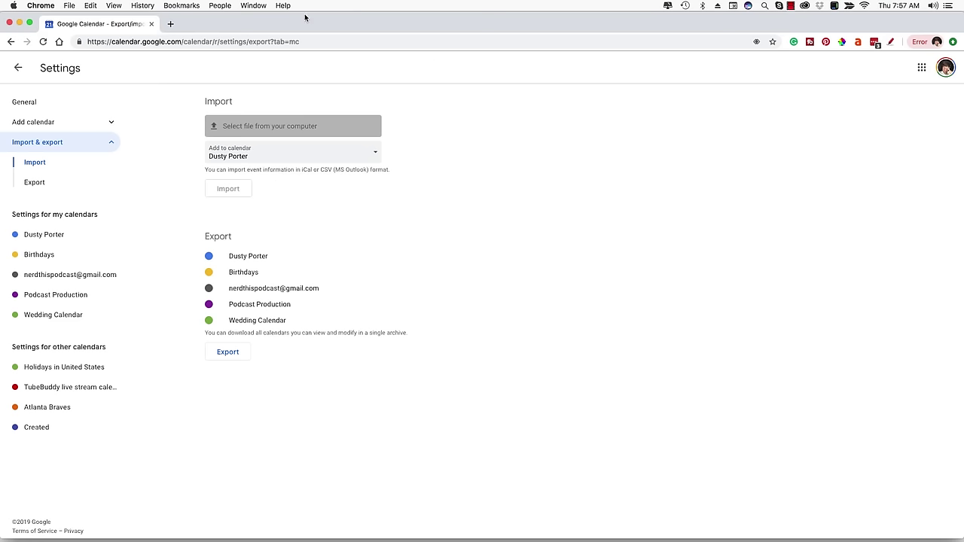
click(18, 68)
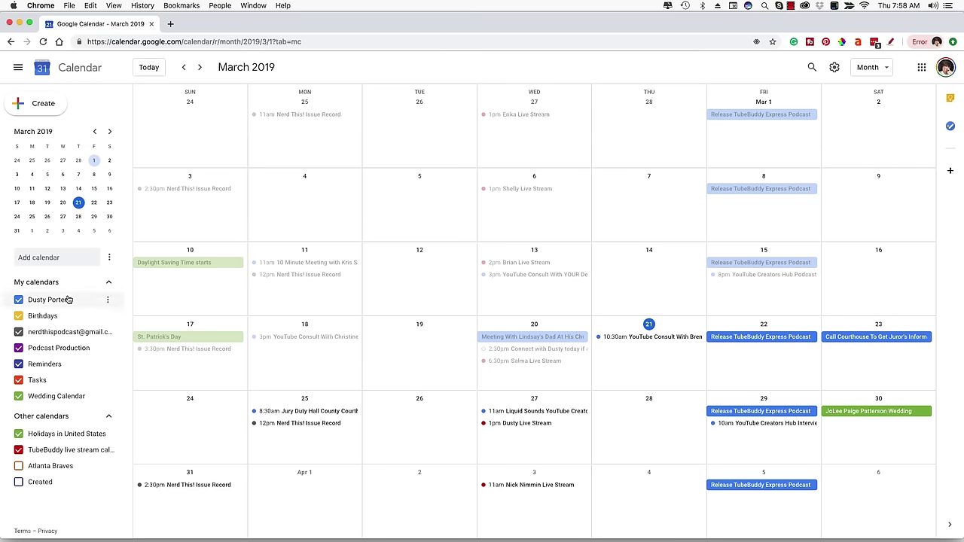
Step: Create a new calendar named "Calendar 2 Tut" with the description "asdfadf" and the Eastern Time - New York time zone
click(109, 258)
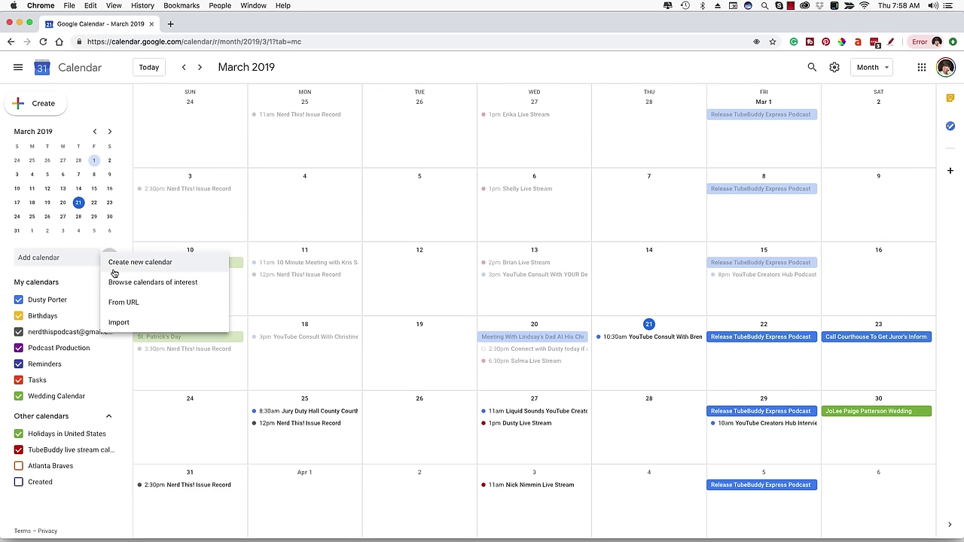
click(134, 263)
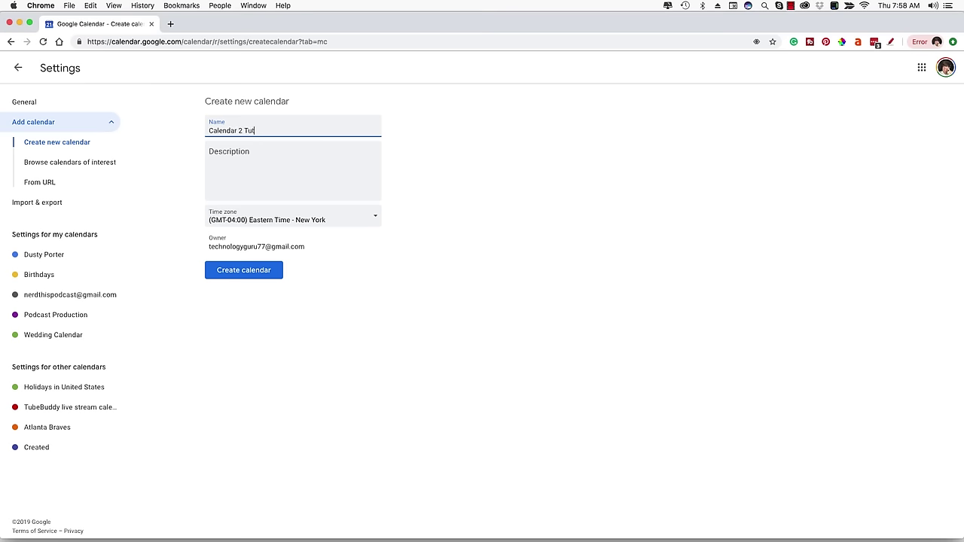
click(254, 192)
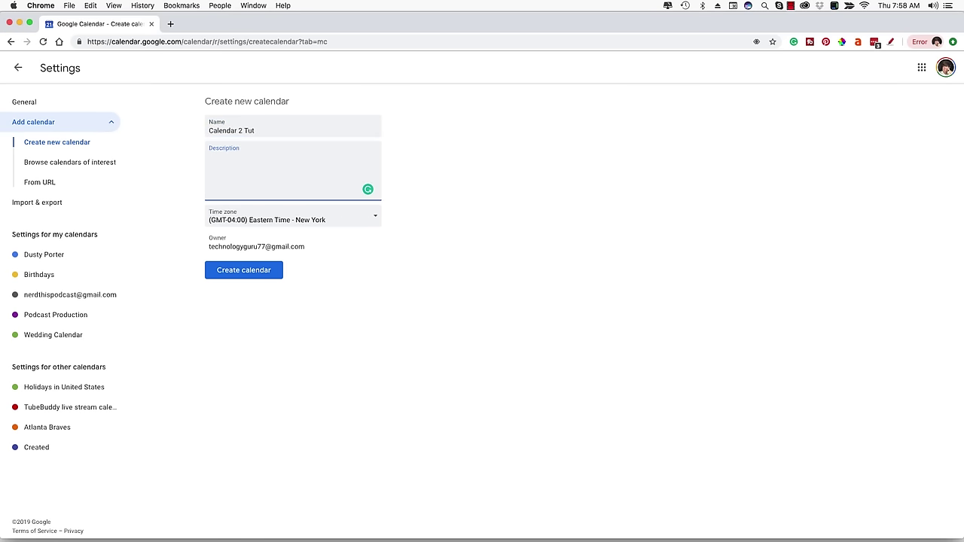
text(asdfadf)
click(239, 220)
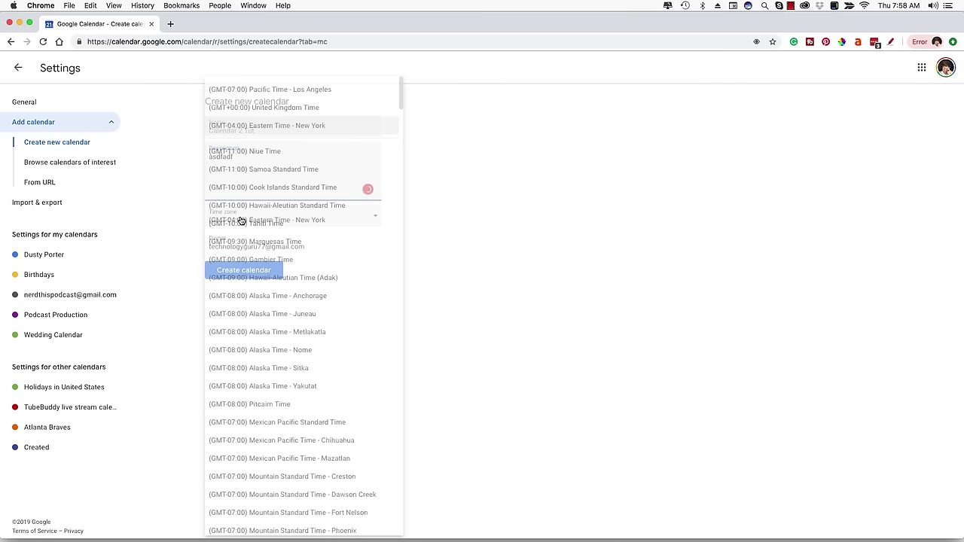
click(302, 132)
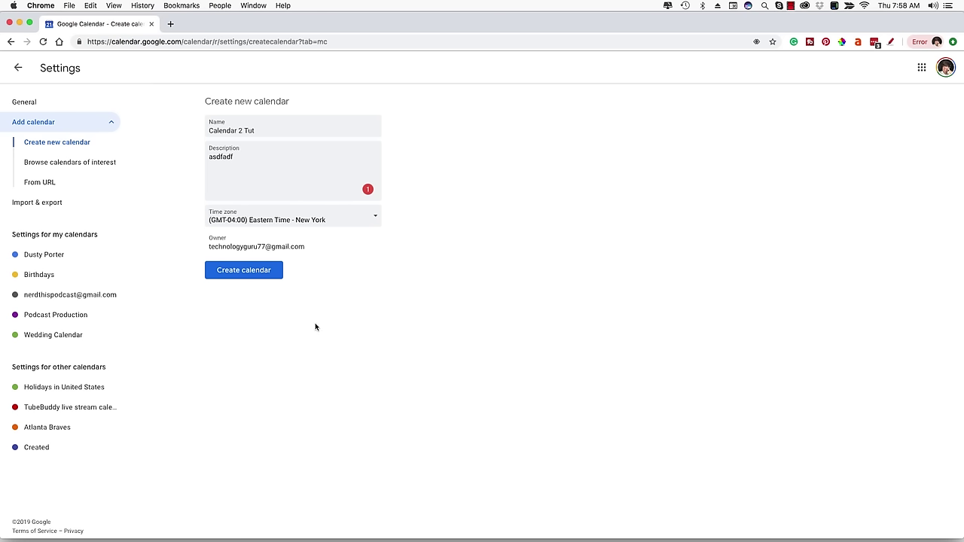
click(238, 273)
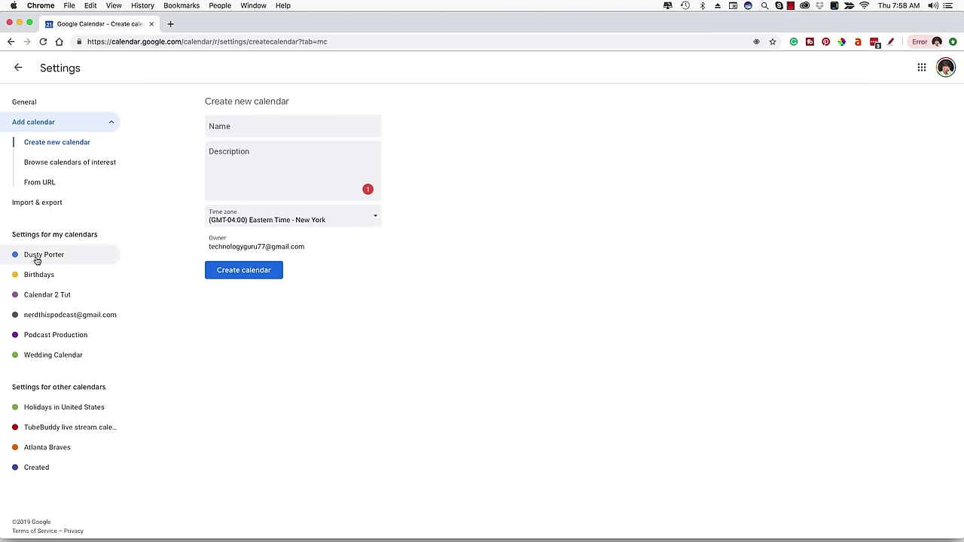
Step: Examine the primary personal calendar's settings, from access permissions and sharing through notifications to its integration addresses and removal options
click(35, 256)
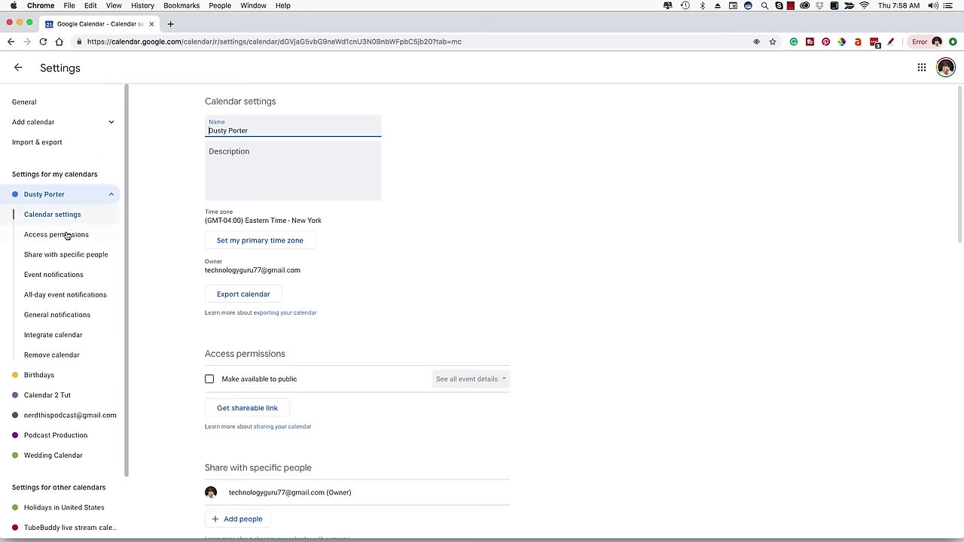
click(65, 235)
click(61, 256)
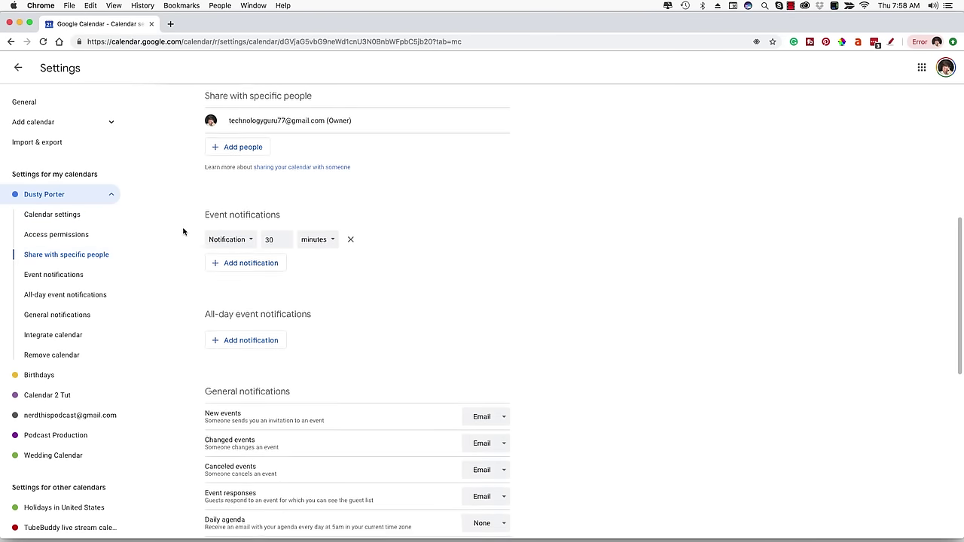
scroll(183, 230, up, 1)
scroll(180, 282, up, 5)
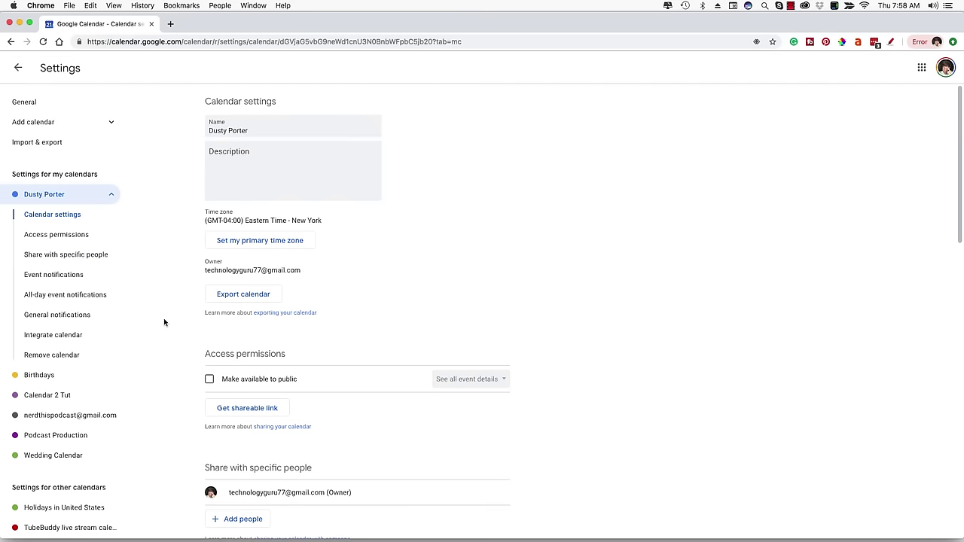
scroll(163, 322, down, 3)
scroll(418, 364, down, 2)
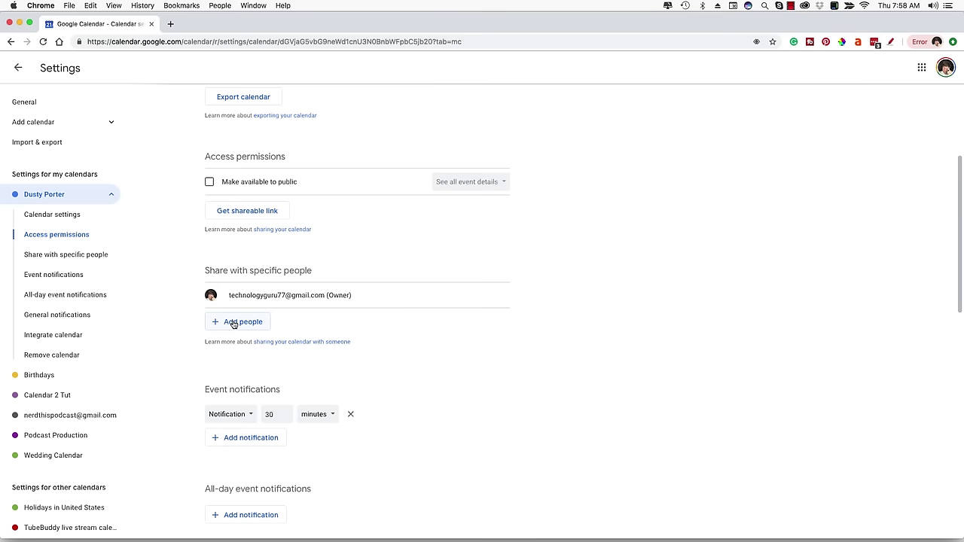
scroll(181, 361, down, 3)
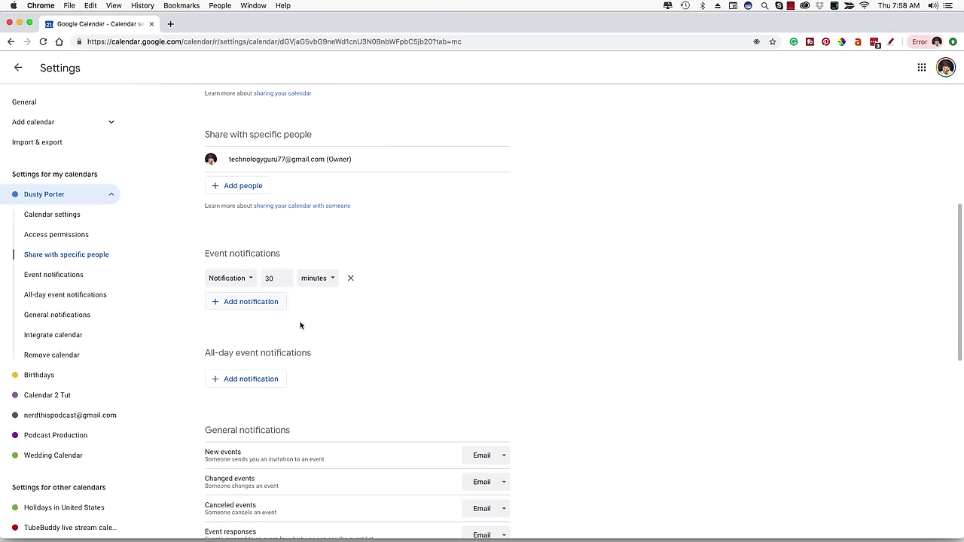
scroll(424, 354, down, 2)
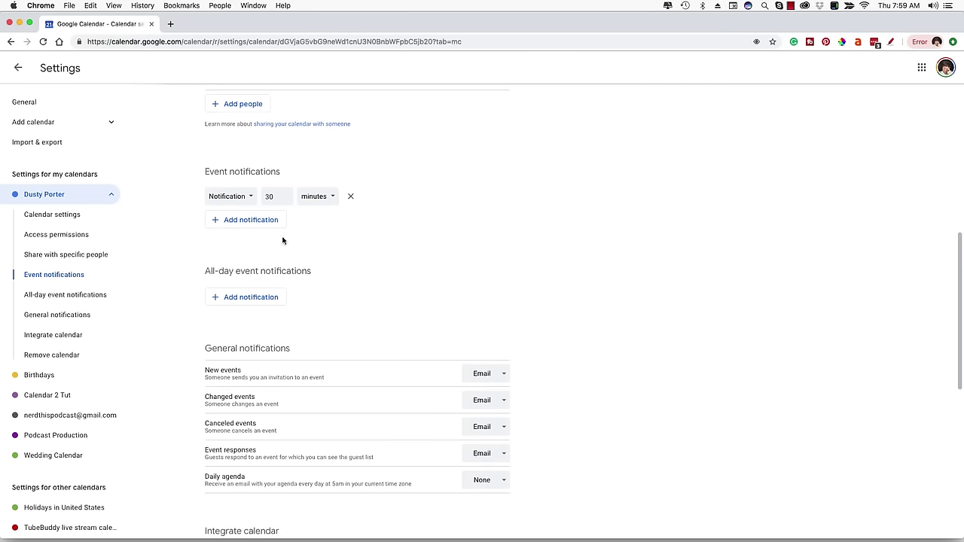
scroll(176, 368, down, 4)
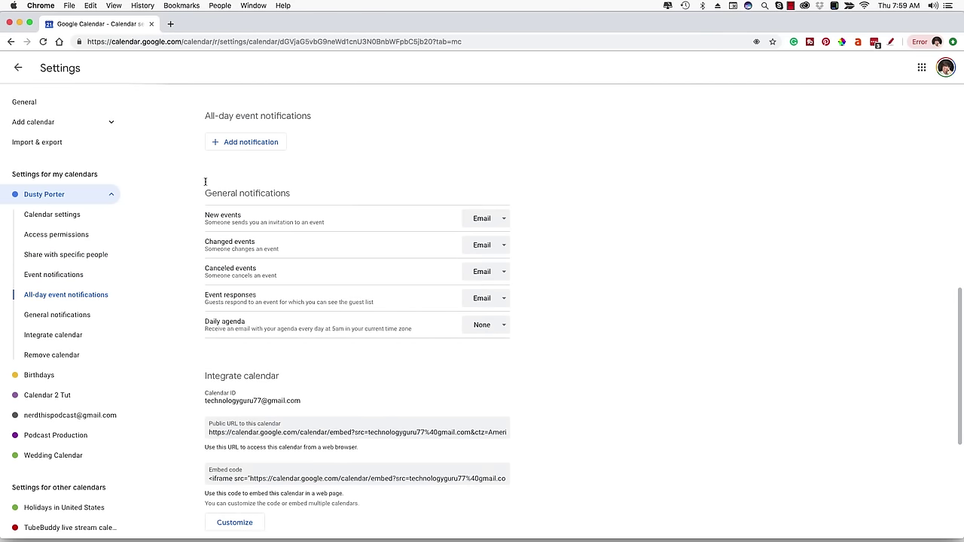
scroll(187, 328, down, 6)
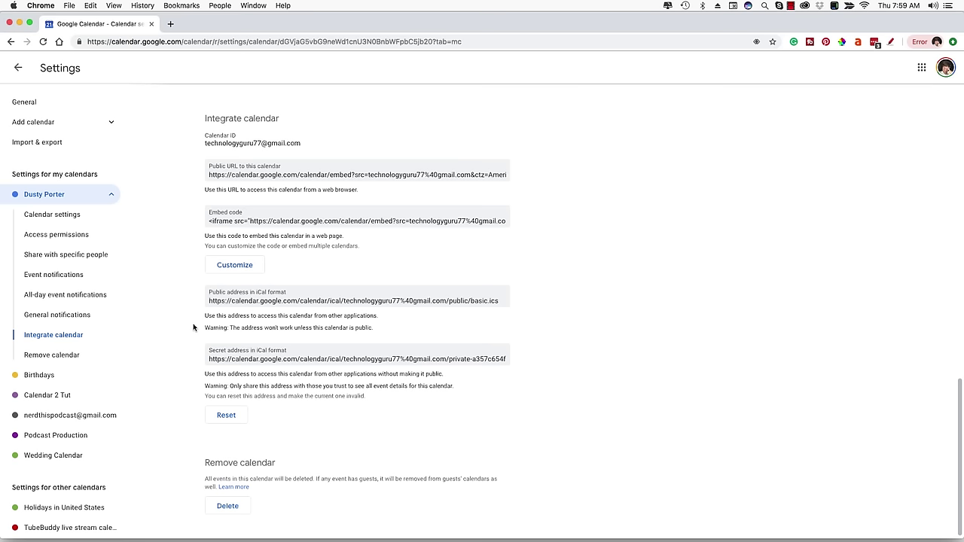
Step: Review the primary calendar's general, all-day and event notification settings and its sharing section, and return to the March 2019 calendar
scroll(187, 330, up, 2)
scroll(186, 332, up, 5)
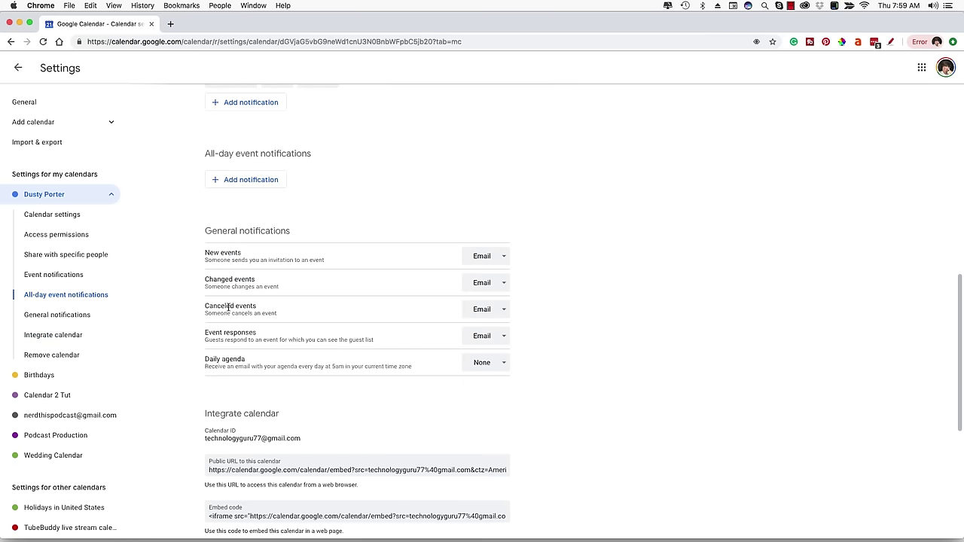
scroll(147, 316, up, 1)
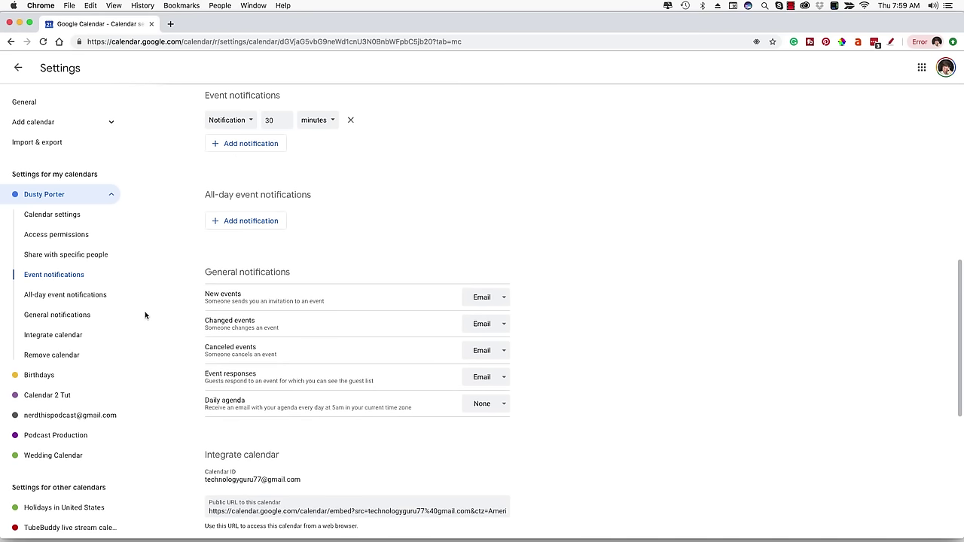
scroll(324, 406, down, 1)
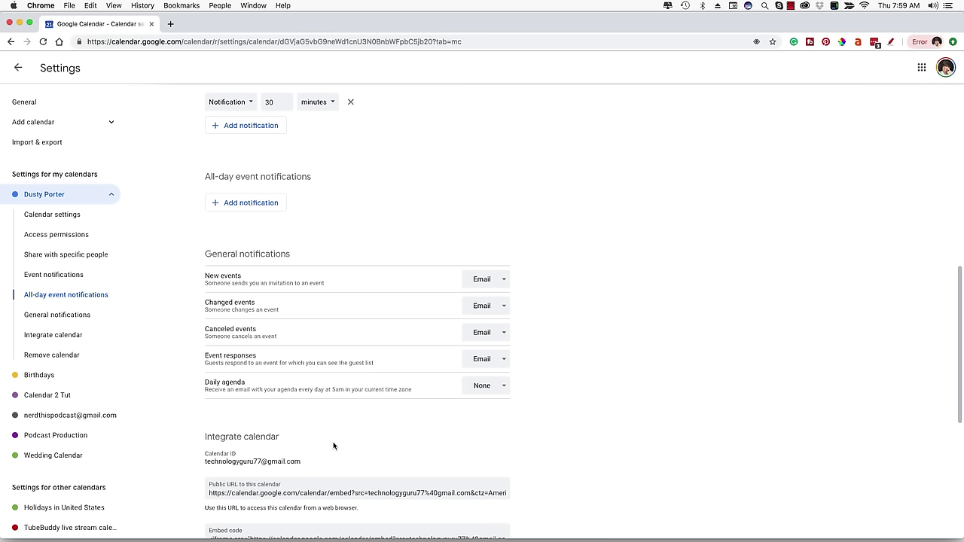
scroll(324, 298, up, 5)
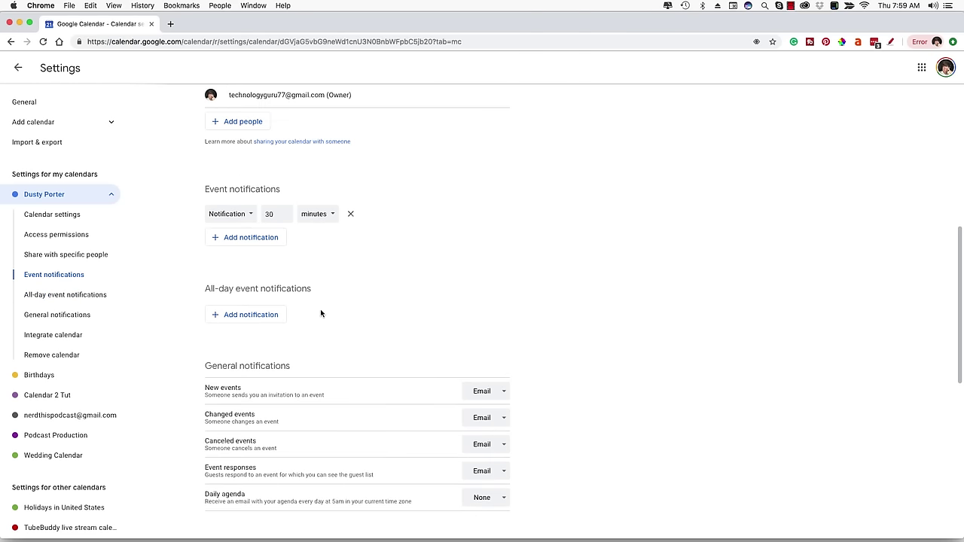
scroll(320, 314, up, 5)
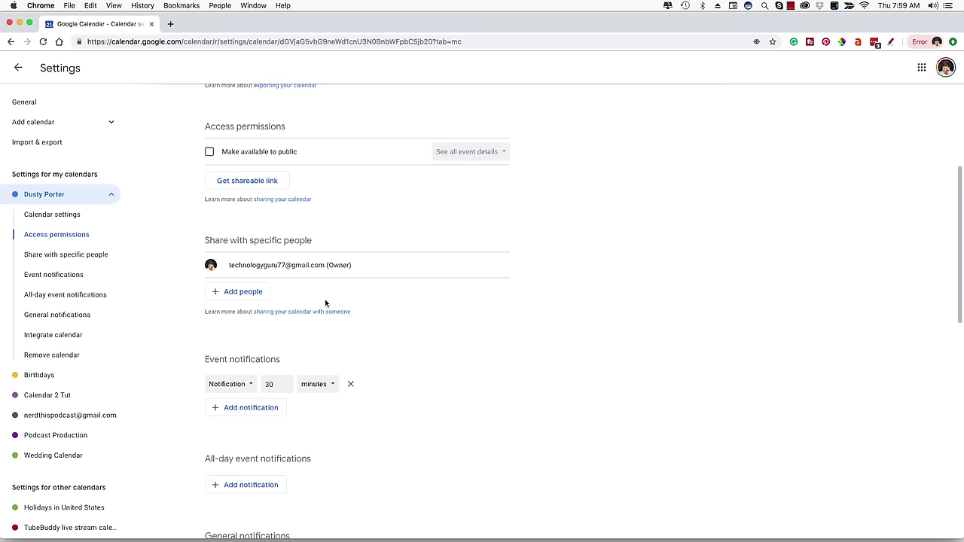
click(16, 69)
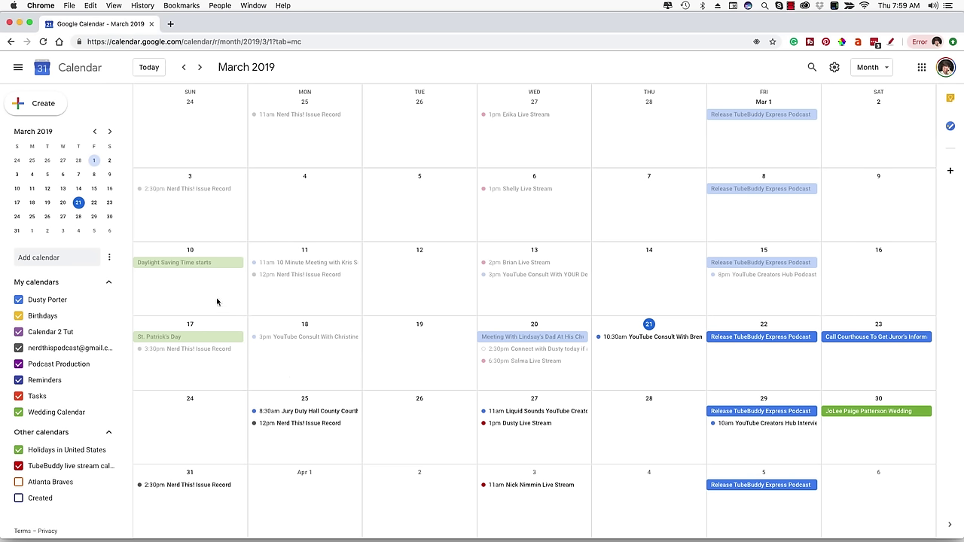
Step: Permanently delete the calendar "Calendar 2 Tut" from its calendar settings and return to the March 2019 calendar
click(110, 258)
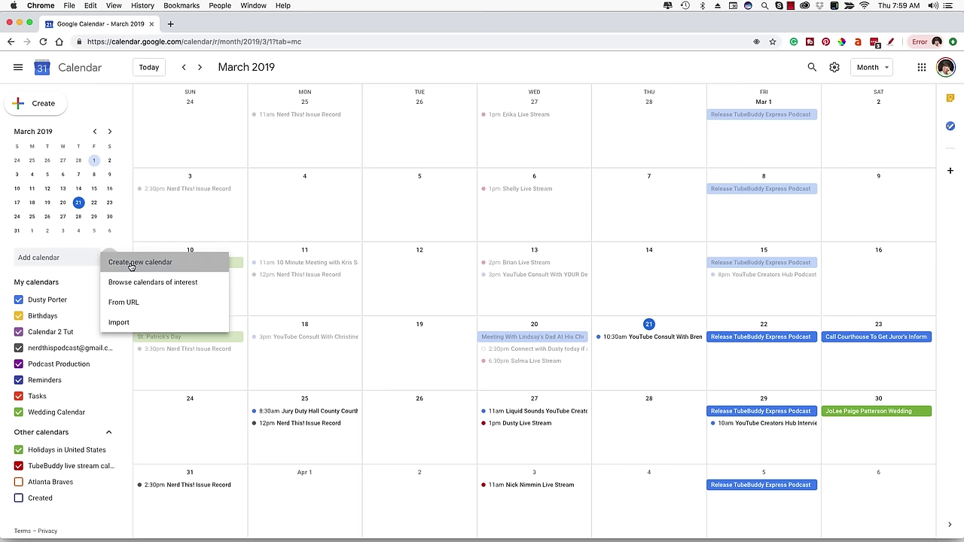
click(129, 263)
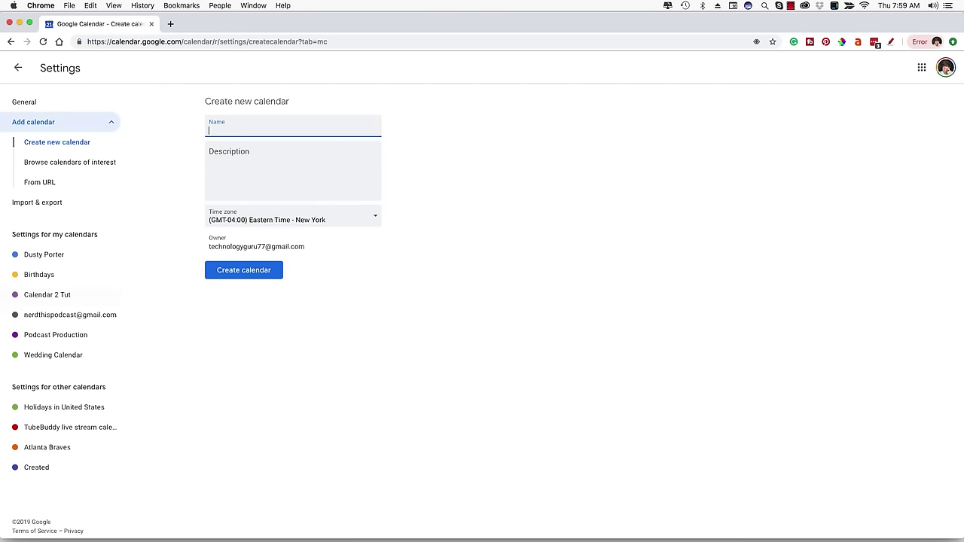
click(54, 296)
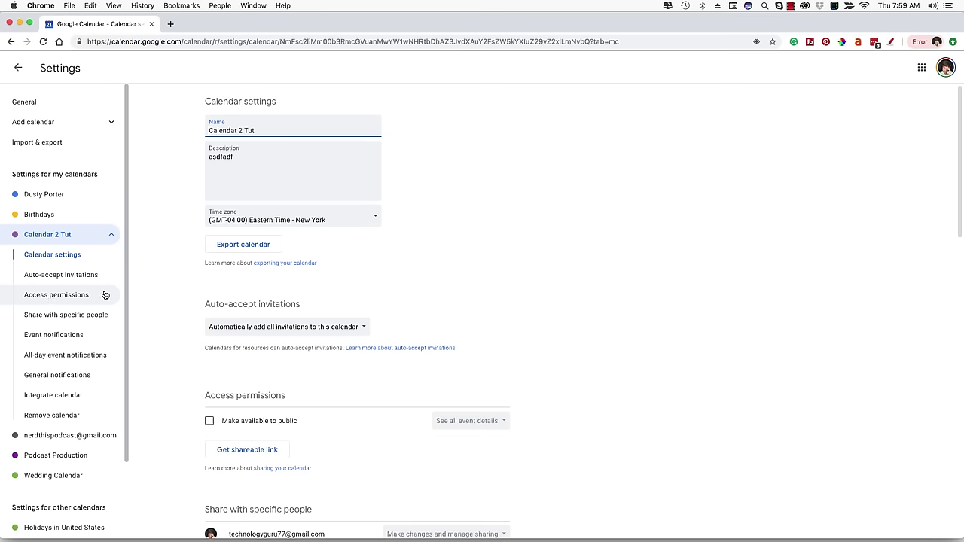
click(112, 235)
click(112, 235)
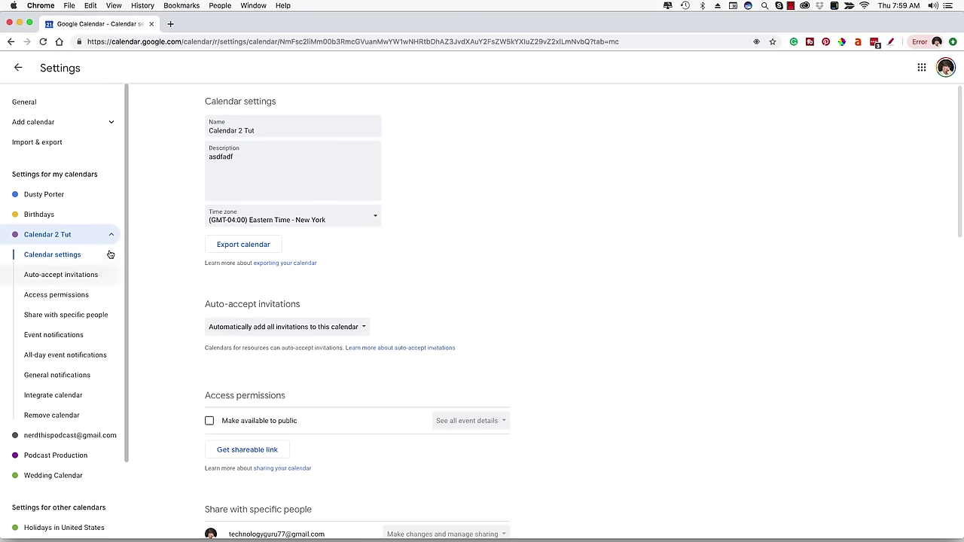
click(53, 422)
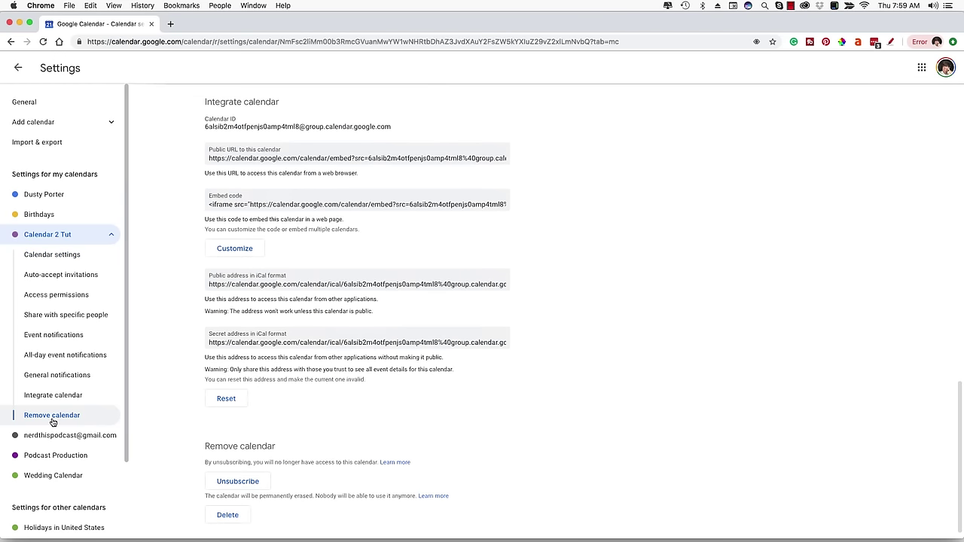
click(228, 506)
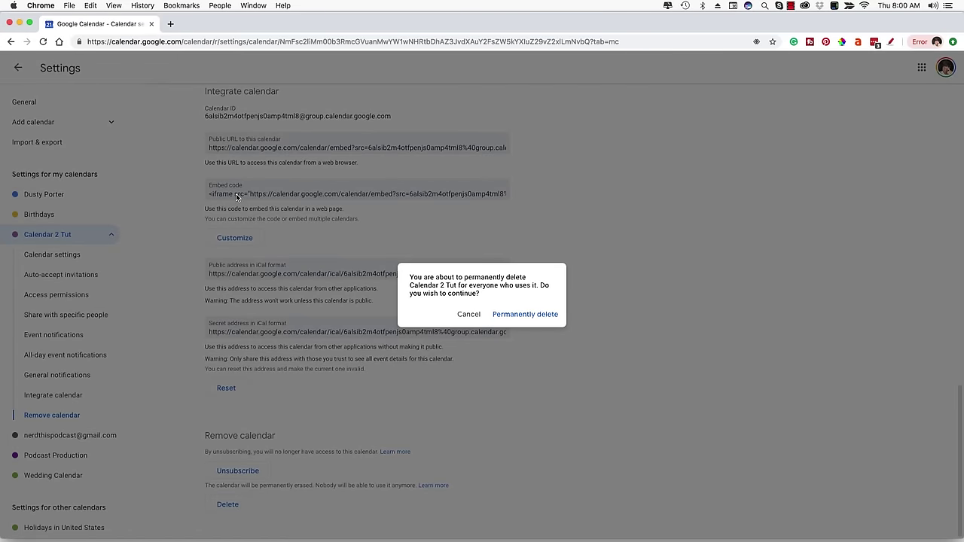
click(534, 316)
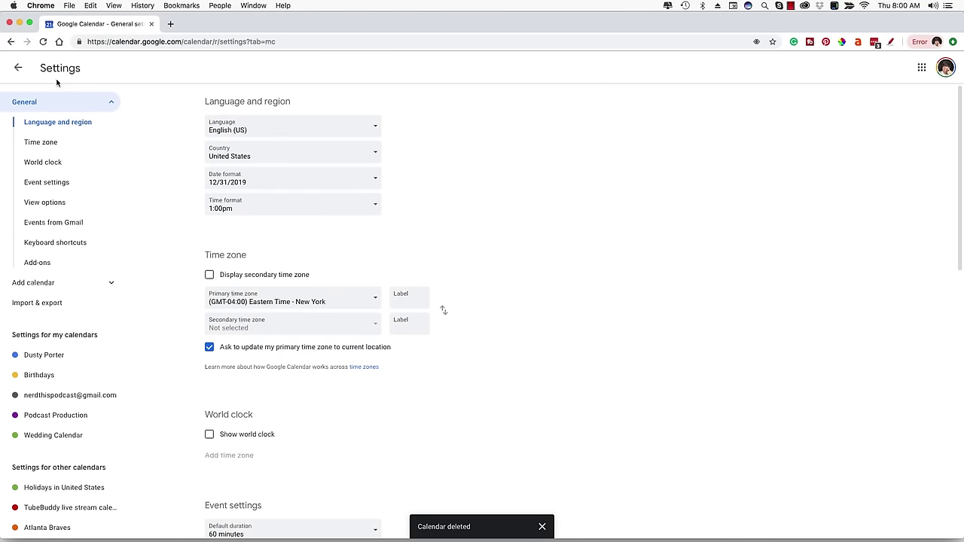
click(18, 69)
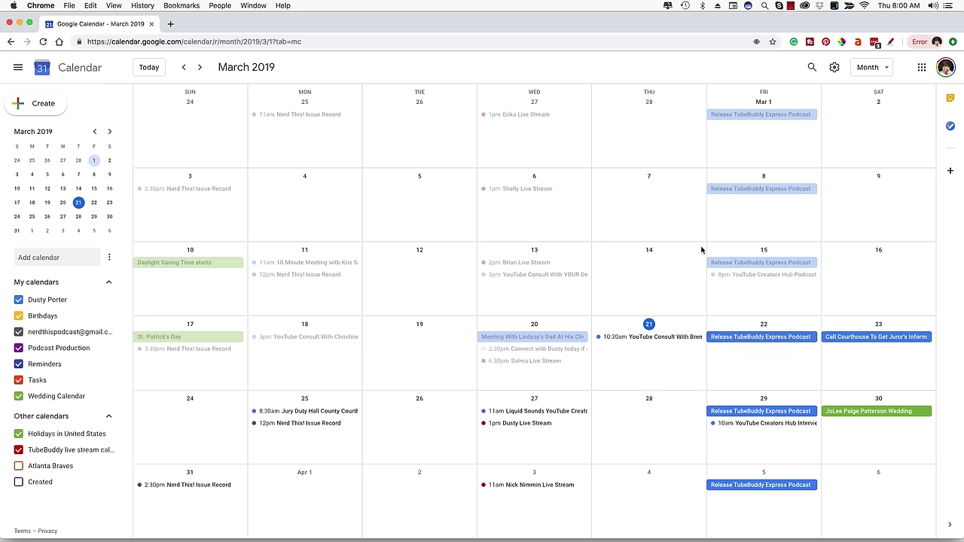
Step: Examine the calendar add-ons in the G Suite Marketplace, including the Creative Tools category, and close the marketplace without installing anything
click(952, 171)
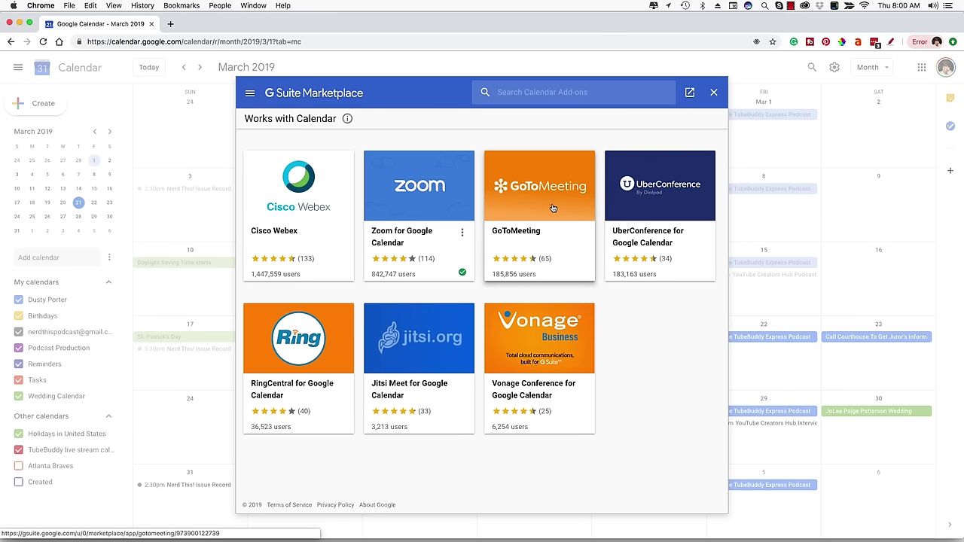
click(250, 94)
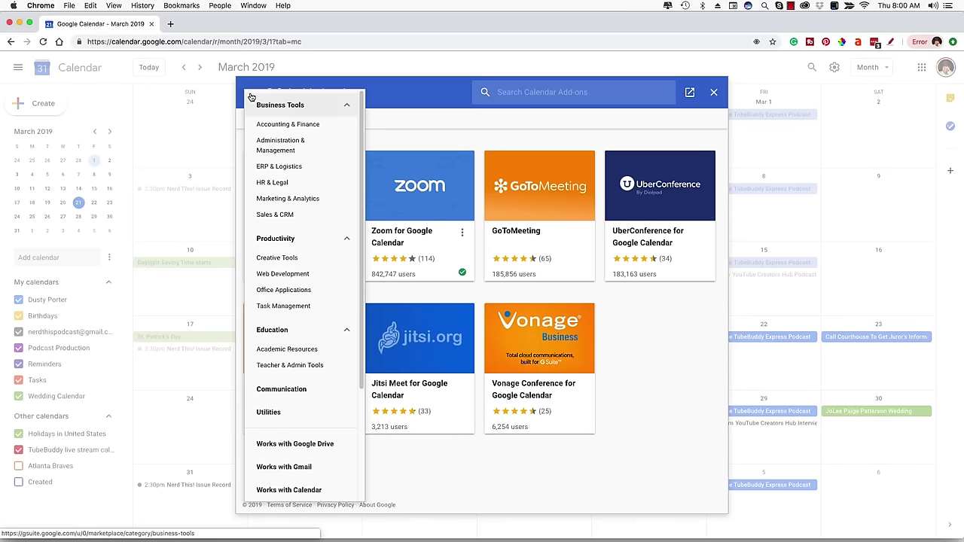
click(283, 258)
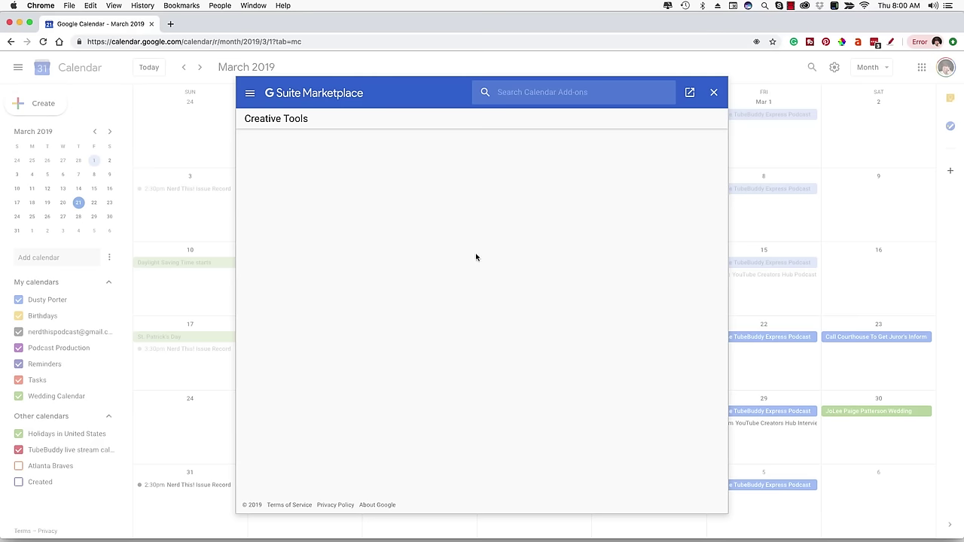
click(250, 93)
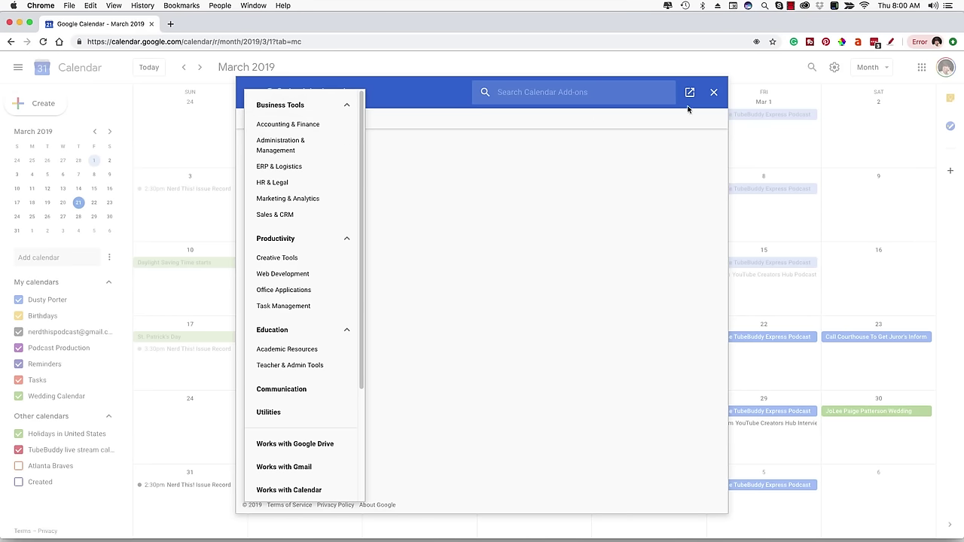
click(714, 92)
click(714, 93)
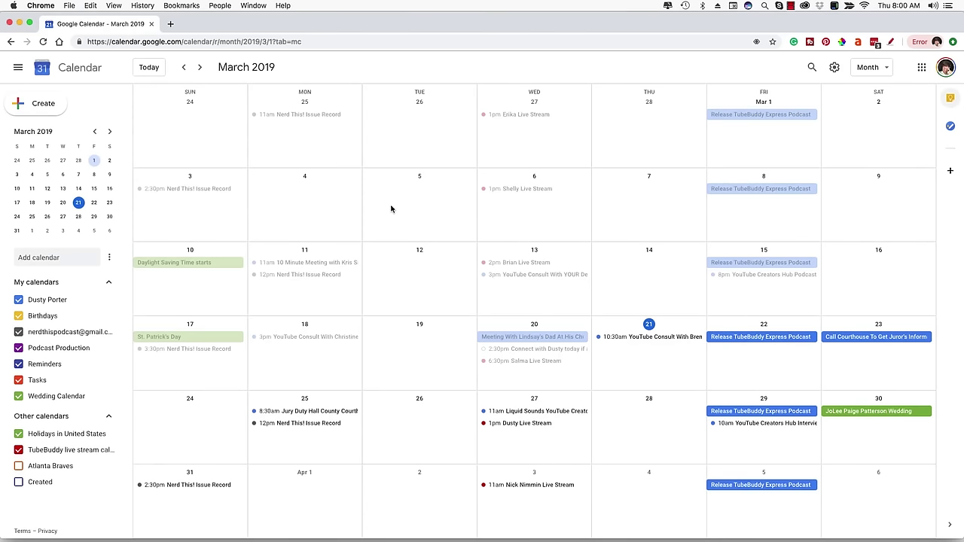